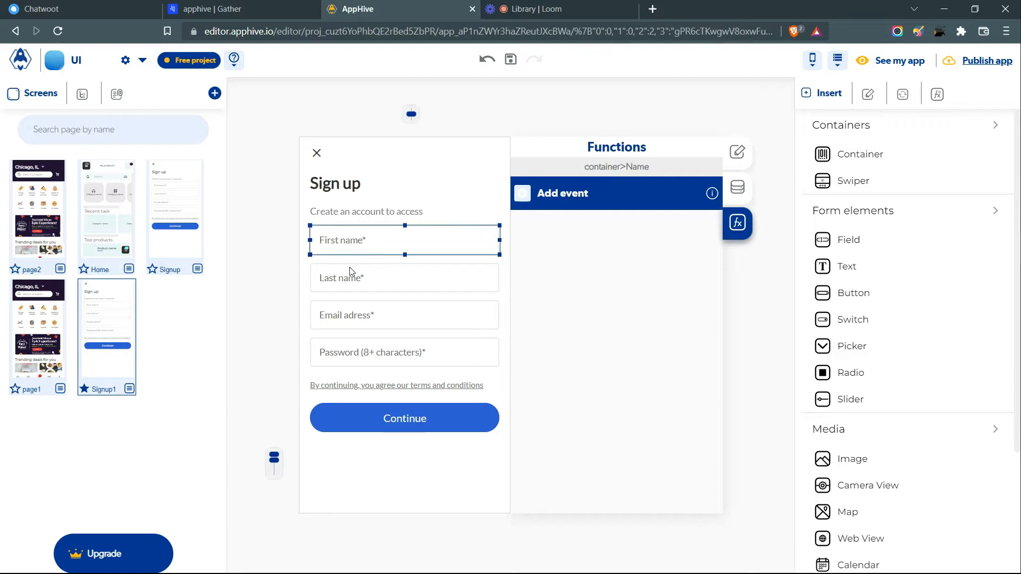
- Check the First name, Last name, Email and Password fields, then select the Signup1 screen itself
{"action": "left_click", "coordinate": [355, 312]}
{"action": "left_click", "coordinate": [357, 349]}
{"action": "left_click", "coordinate": [380, 239]}
{"action": "left_click", "coordinate": [380, 281]}
{"action": "left_click", "coordinate": [379, 316]}
{"action": "left_click", "coordinate": [373, 352]}
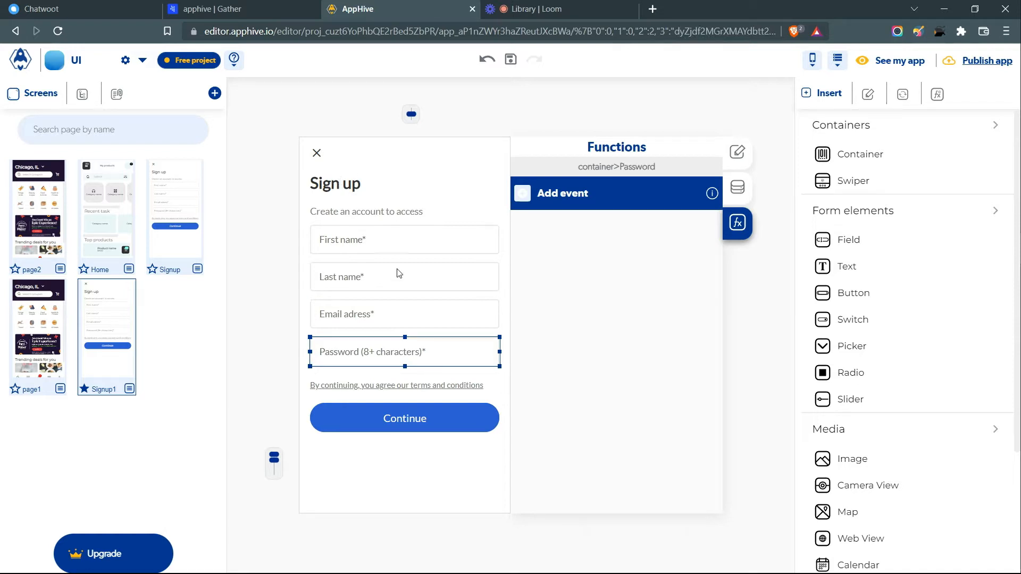
{"action": "left_click", "coordinate": [380, 235]}
{"action": "left_click", "coordinate": [379, 278]}
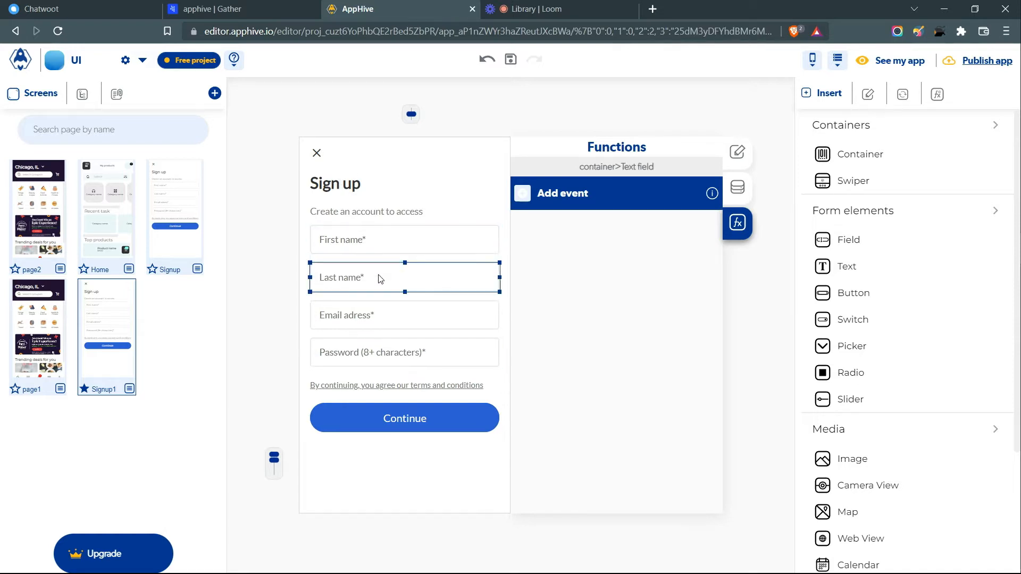
{"action": "left_click", "coordinate": [393, 322]}
{"action": "left_click", "coordinate": [404, 363]}
{"action": "left_click", "coordinate": [397, 254]}
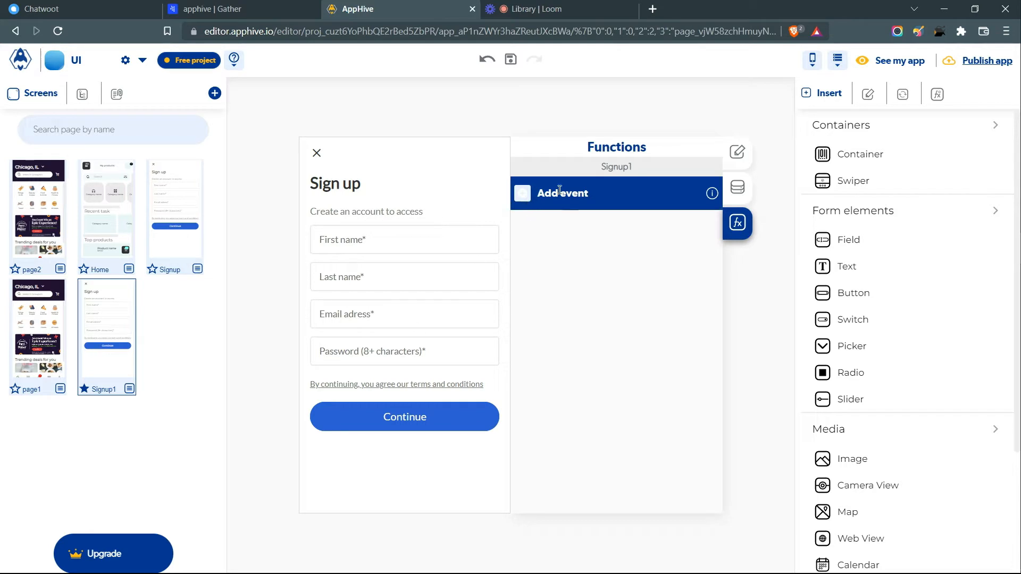
- Add an onLoad event to Signup1 whose first action is Save local storage data
{"action": "left_click", "coordinate": [522, 194]}
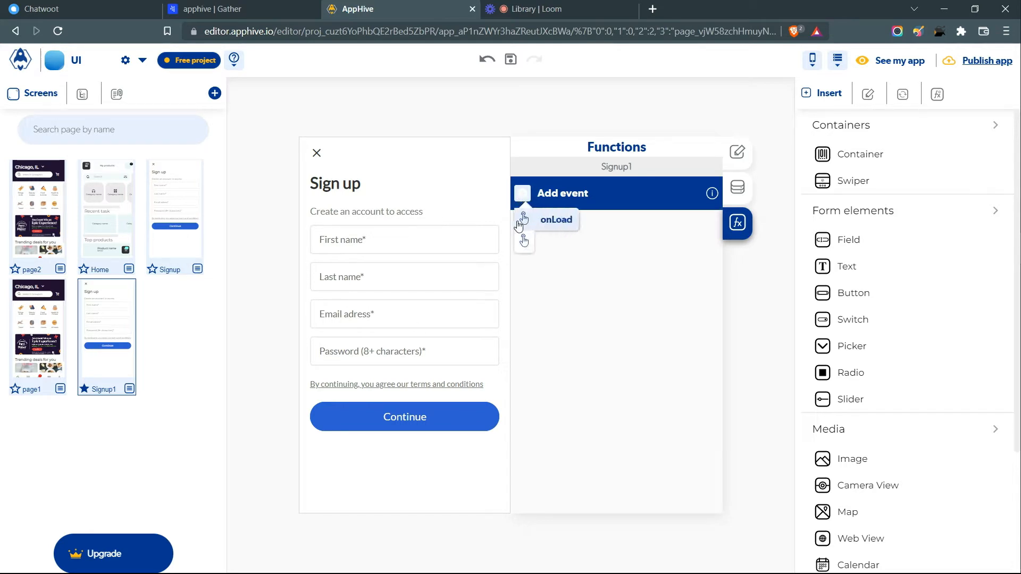
{"action": "left_click", "coordinate": [533, 224]}
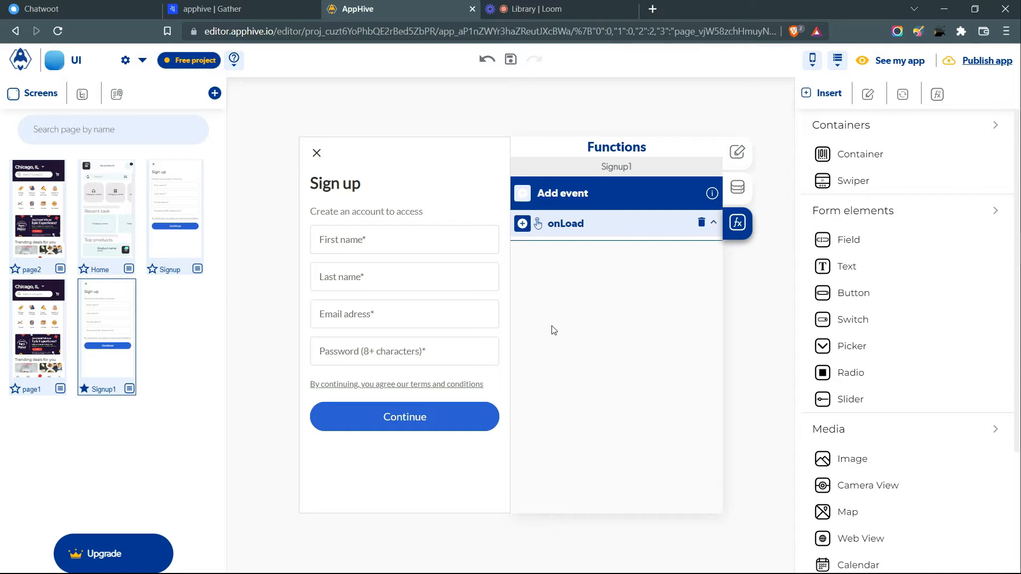
{"action": "left_click", "coordinate": [522, 224]}
{"action": "mouse_move", "coordinate": [523, 334]}
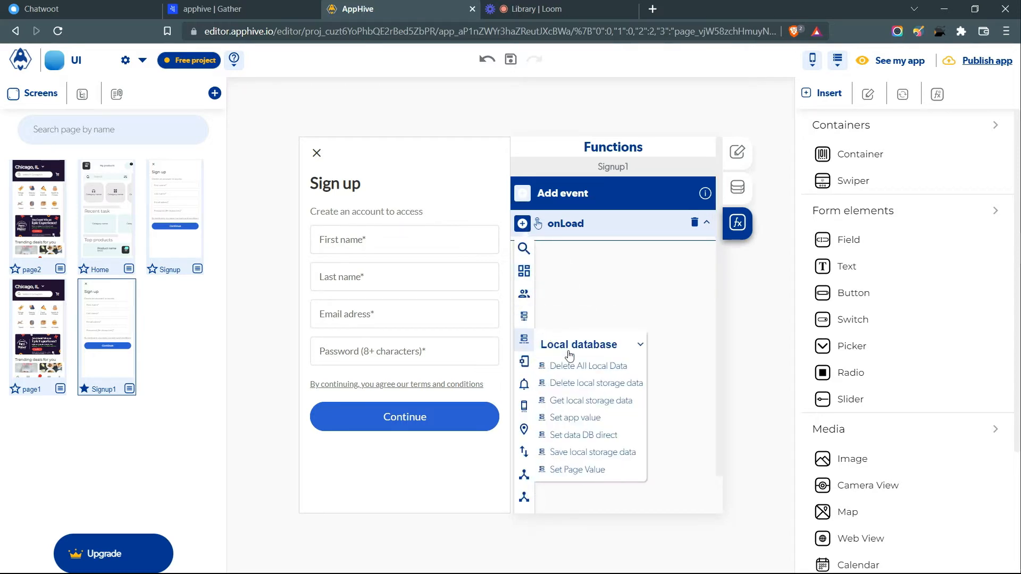
{"action": "left_click", "coordinate": [593, 452]}
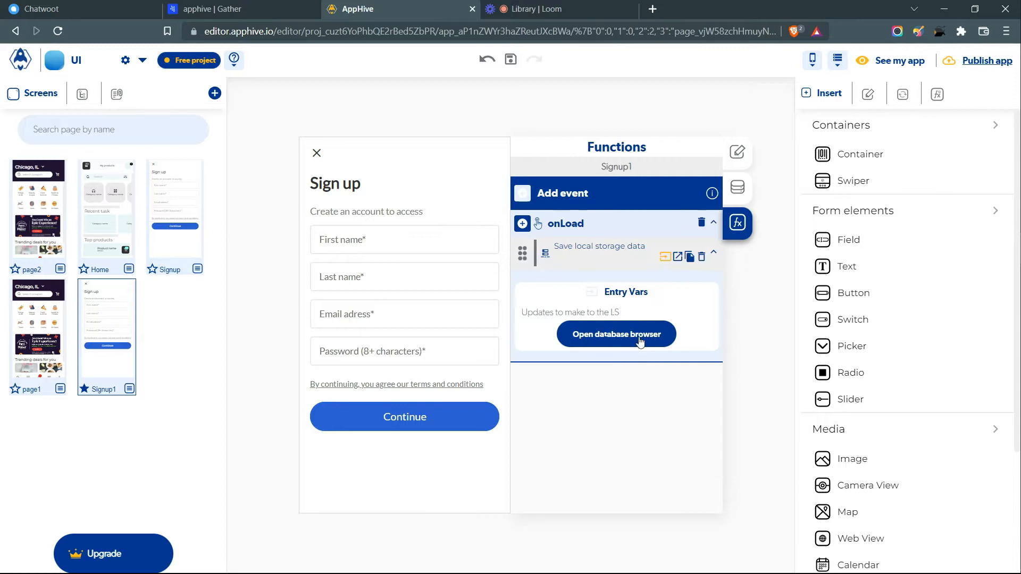
{"action": "left_click", "coordinate": [620, 340]}
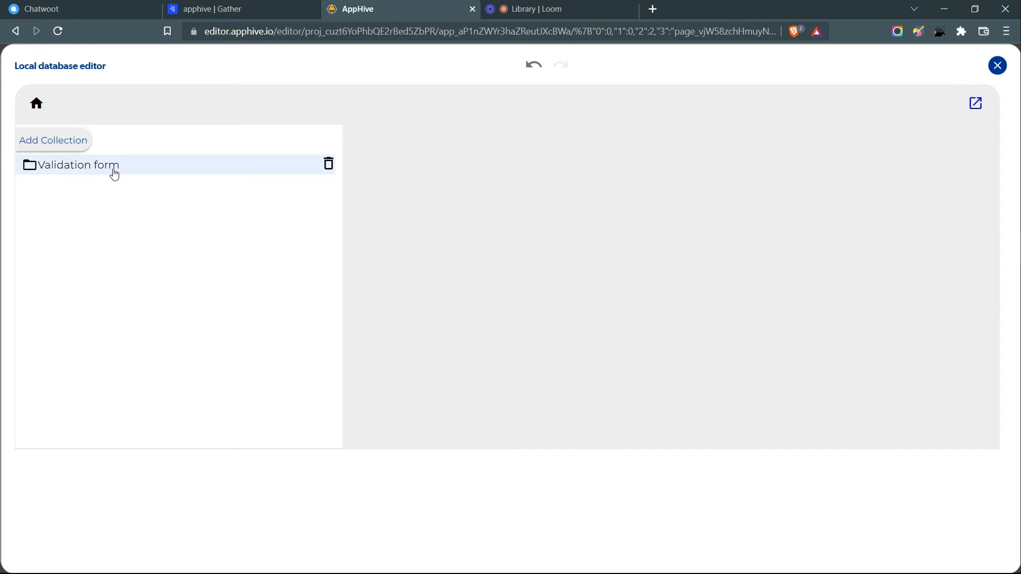
- Target the Validation form collection with record identifier validation
{"action": "left_click", "coordinate": [75, 174]}
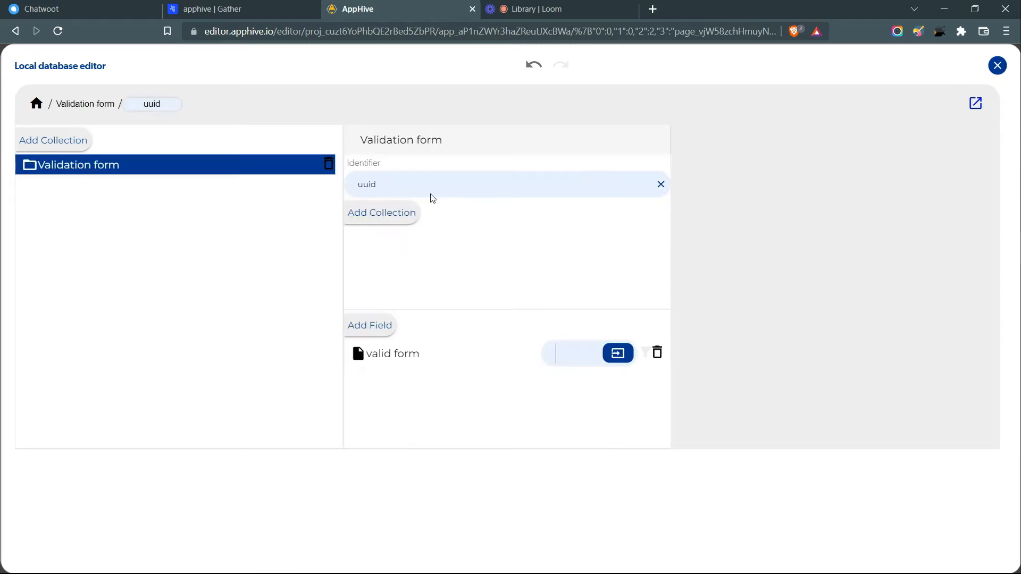
{"action": "left_click", "coordinate": [385, 189]}
{"action": "left_click", "coordinate": [492, 218]}
{"action": "left_click", "coordinate": [490, 250]}
{"action": "type", "text": "vlai"}
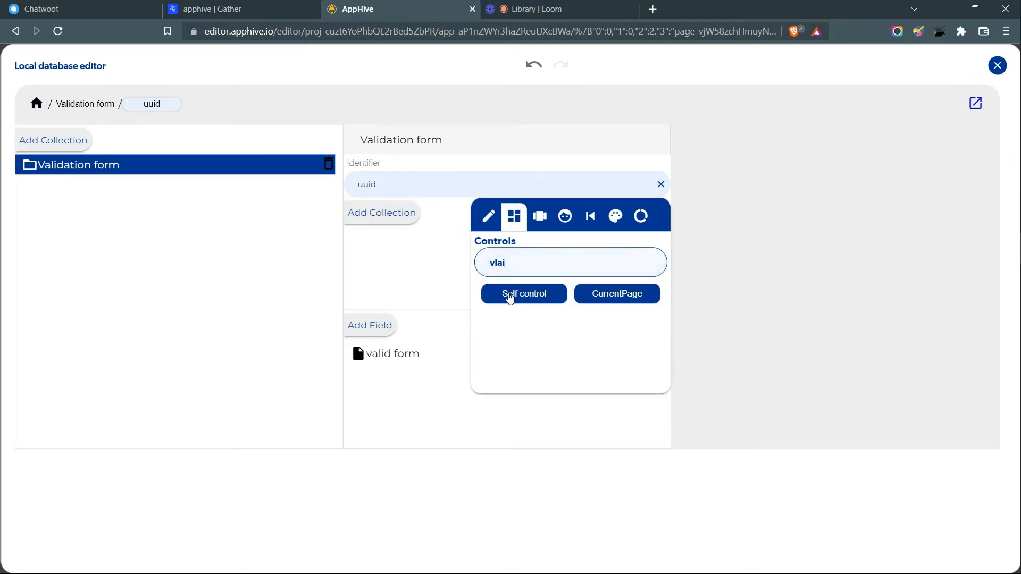
{"action": "key", "text": "BackSpace"}
{"action": "key", "text": "BackSpace"}
{"action": "key", "text": "BackSpace"}
{"action": "type", "text": "alidat"}
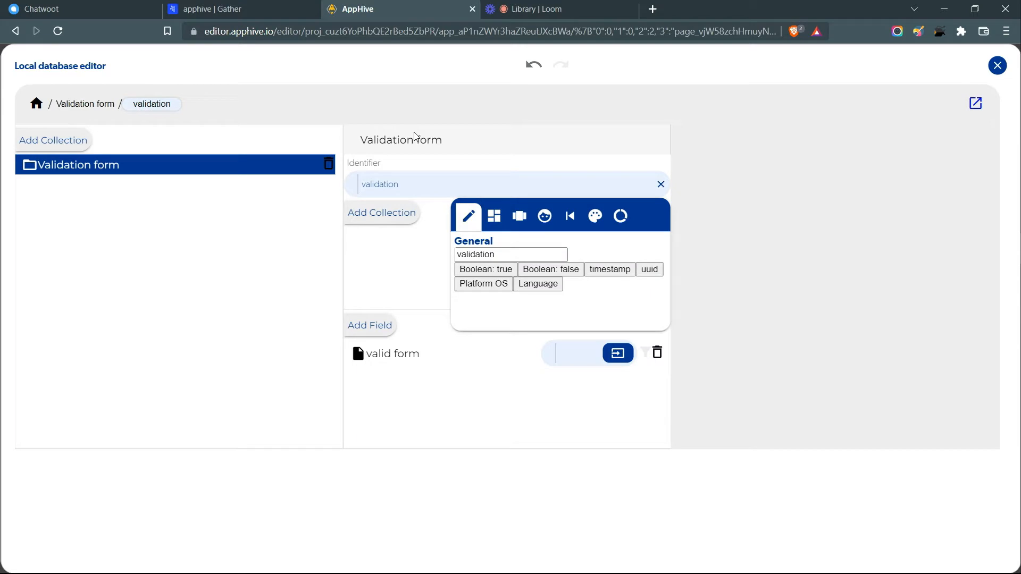
{"action": "left_click", "coordinate": [415, 137]}
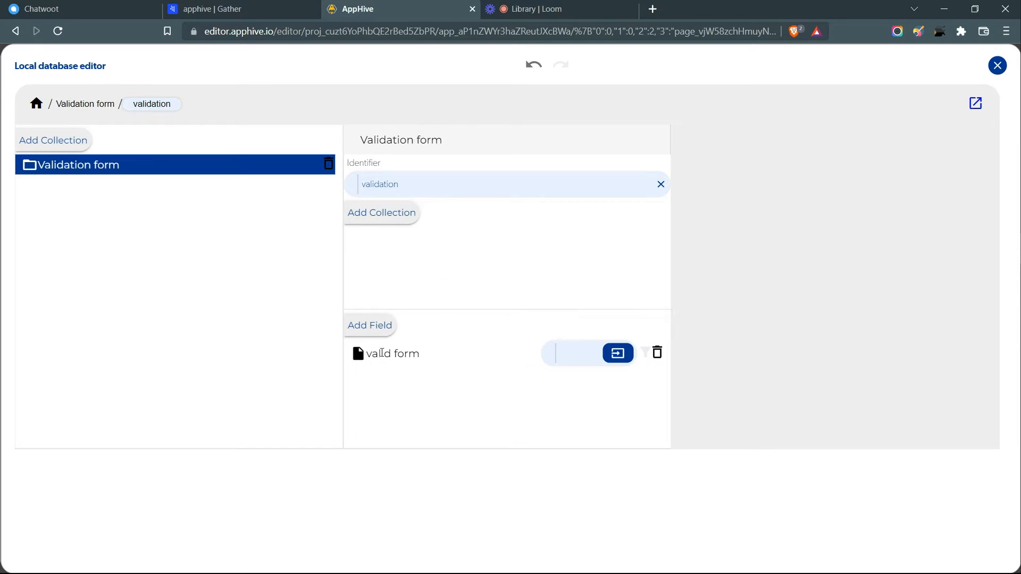
- Set valid form to Boolean true and close the local database editor
{"action": "left_click_drag", "start_coordinate": [374, 357], "coordinate": [421, 355]}
{"action": "left_click", "coordinate": [519, 365]}
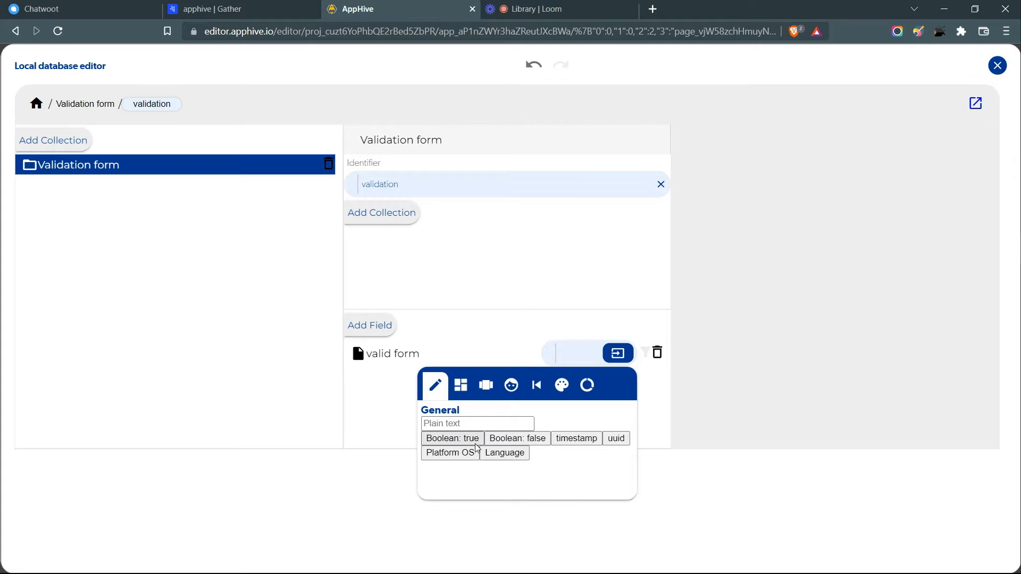
{"action": "left_click", "coordinate": [475, 442]}
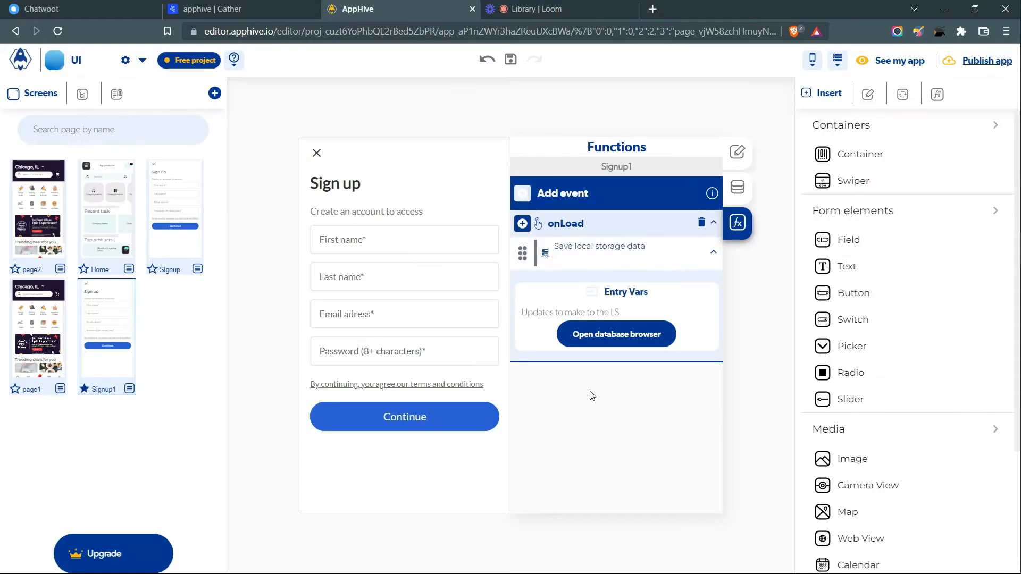
{"action": "left_click", "coordinate": [632, 335]}
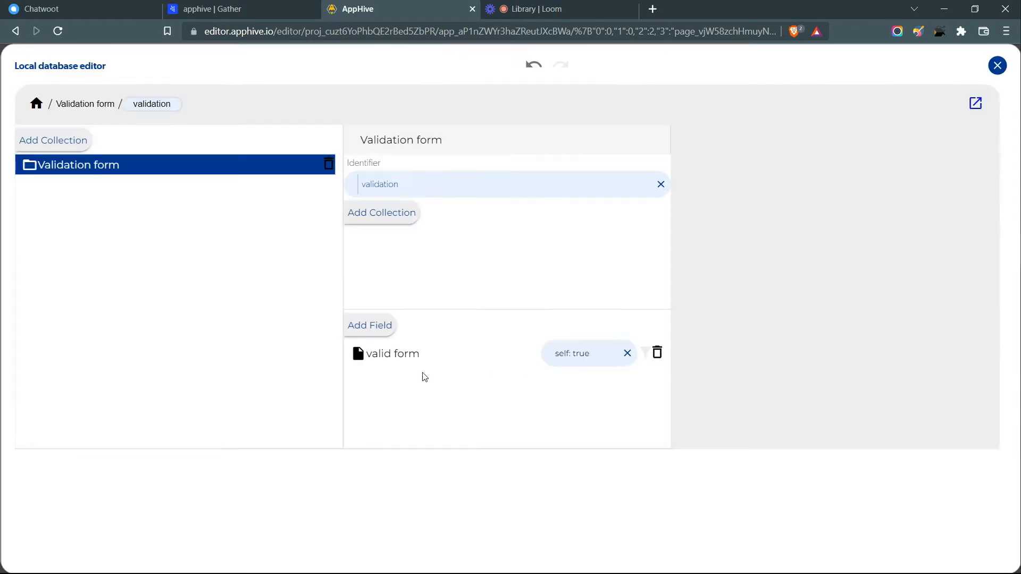
{"action": "left_click_drag", "start_coordinate": [372, 355], "coordinate": [437, 381]}
{"action": "left_click", "coordinate": [998, 65]}
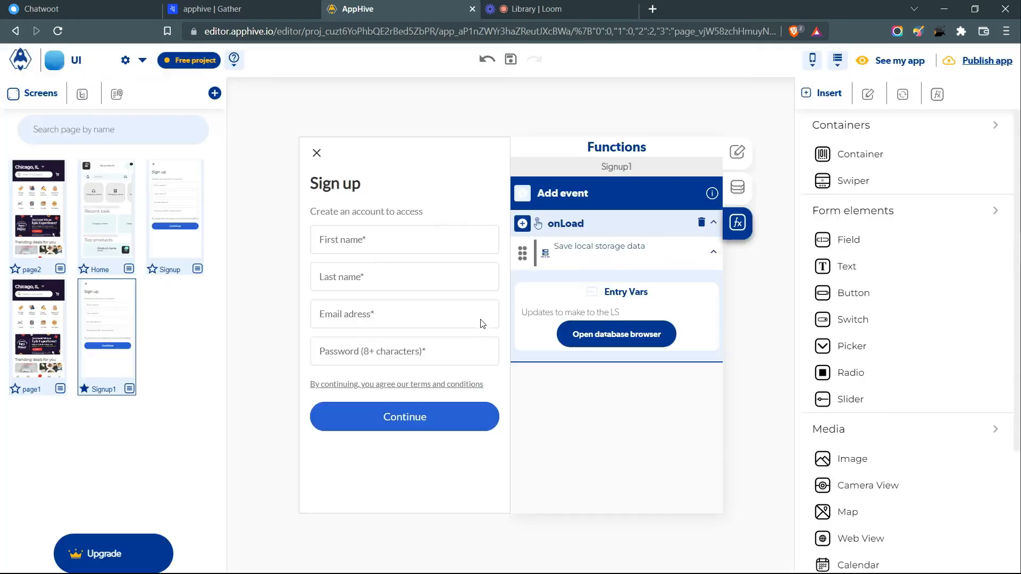
- Add an Iterate children action to the Continue button's onPress event
{"action": "left_click", "coordinate": [445, 420]}
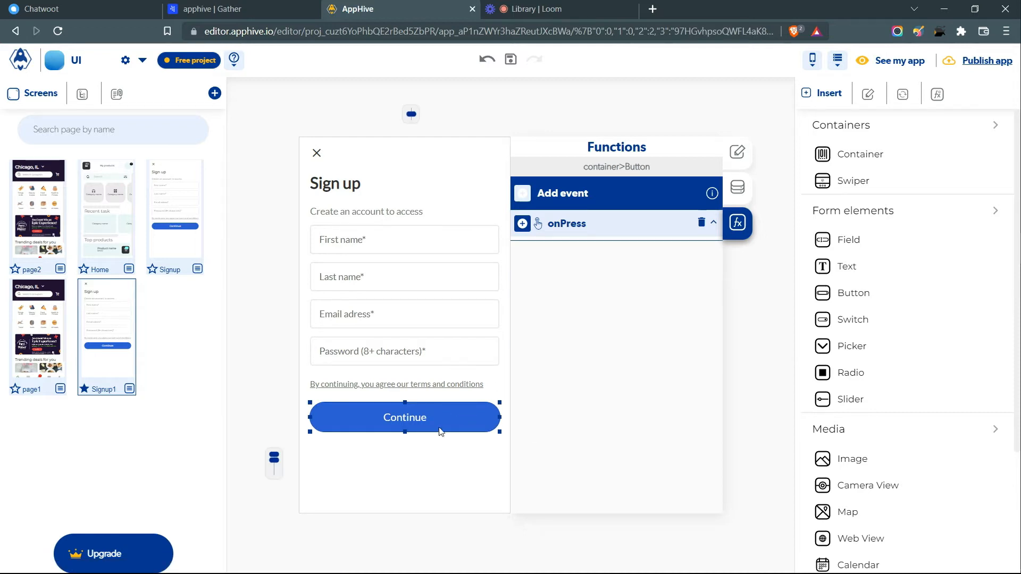
{"action": "left_click", "coordinate": [522, 223]}
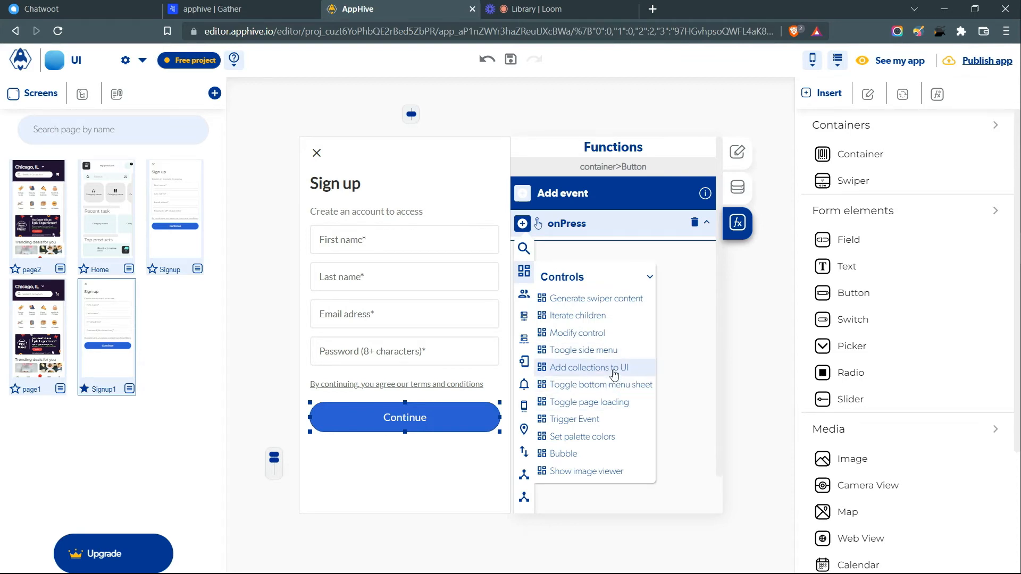
{"action": "left_click", "coordinate": [612, 317]}
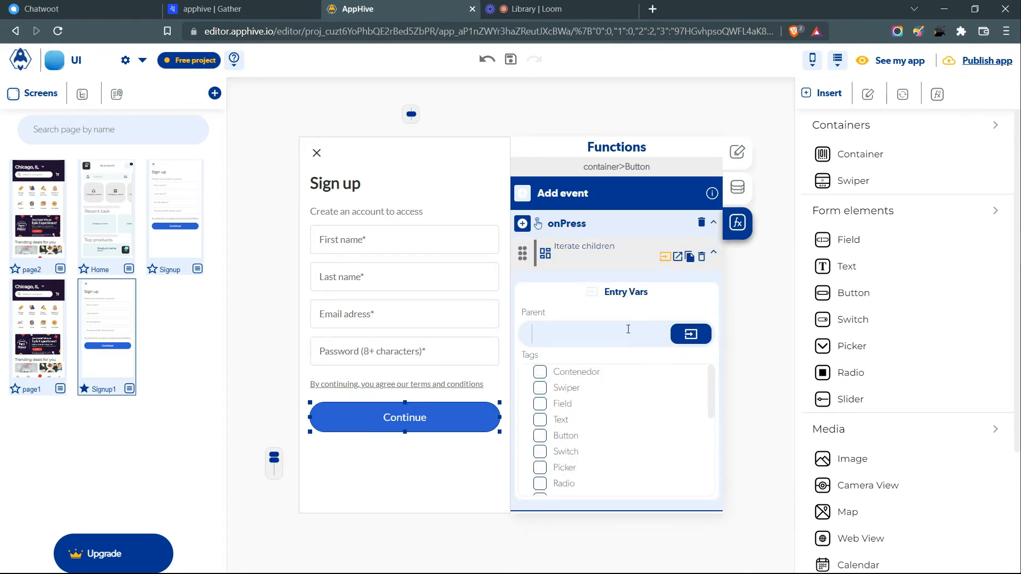
{"action": "left_click_drag", "start_coordinate": [530, 313], "coordinate": [546, 312]}
{"action": "left_click", "coordinate": [557, 302]}
- Point Iterate children at the Parent container's Field children and show its callbacks
{"action": "left_click", "coordinate": [505, 314]}
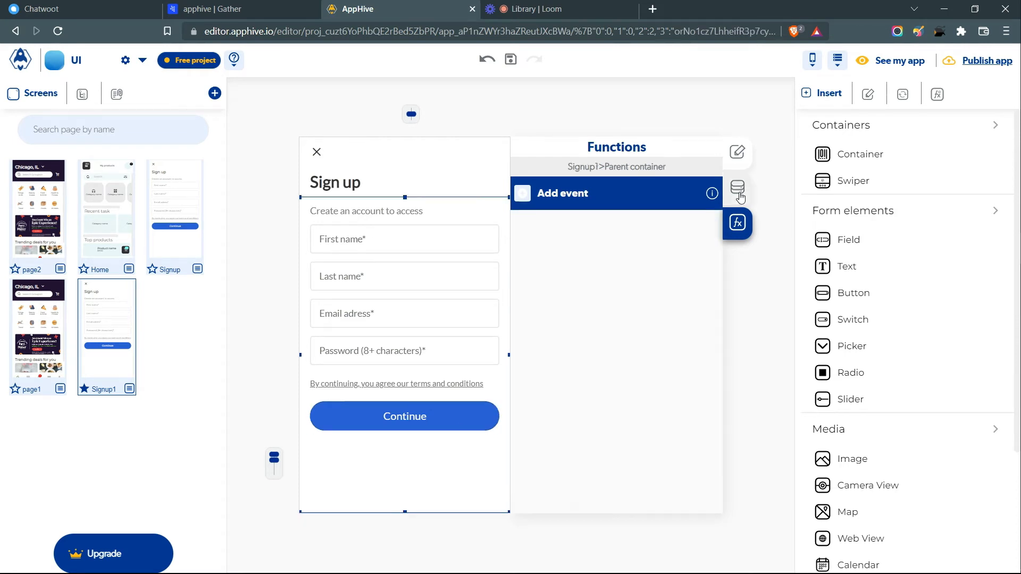
{"action": "left_click", "coordinate": [738, 188]}
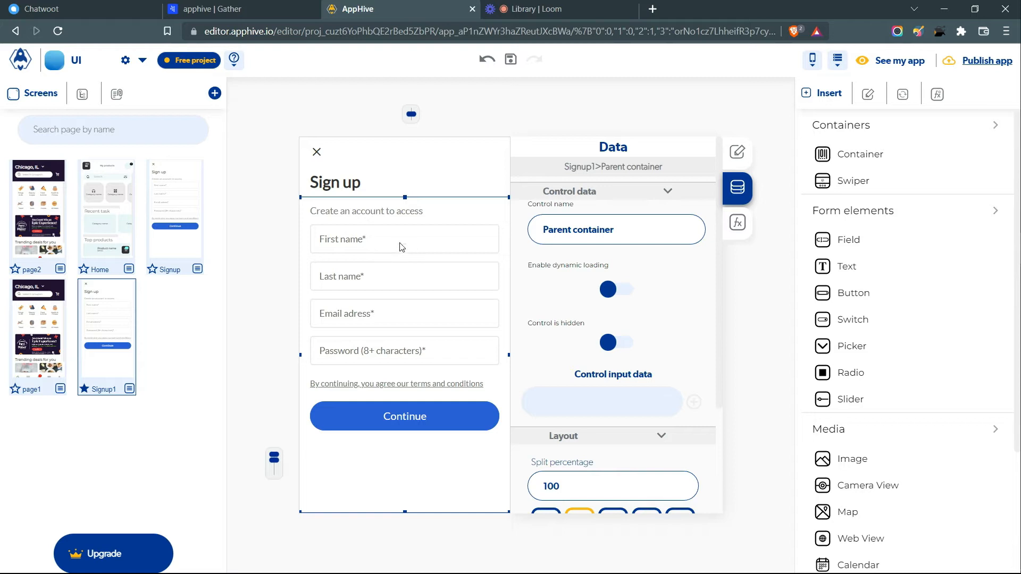
{"action": "mouse_move", "coordinate": [615, 230]}
{"action": "left_mouse_down"}
{"action": "mouse_move", "coordinate": [533, 236]}
{"action": "mouse_move", "coordinate": [611, 230]}
{"action": "left_mouse_up"}
{"action": "left_click", "coordinate": [628, 243]}
{"action": "left_click", "coordinate": [625, 229]}
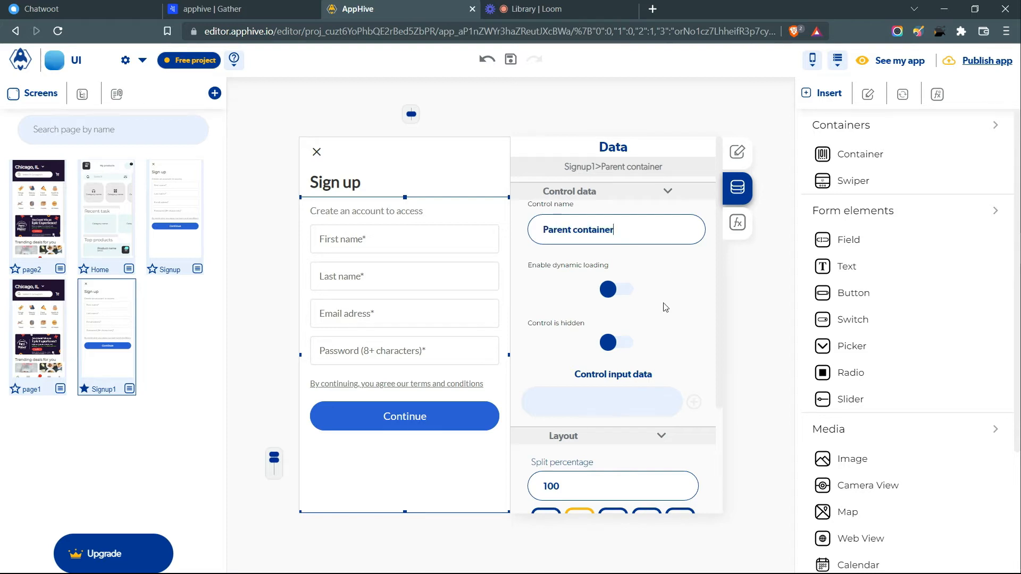
{"action": "left_click", "coordinate": [461, 420]}
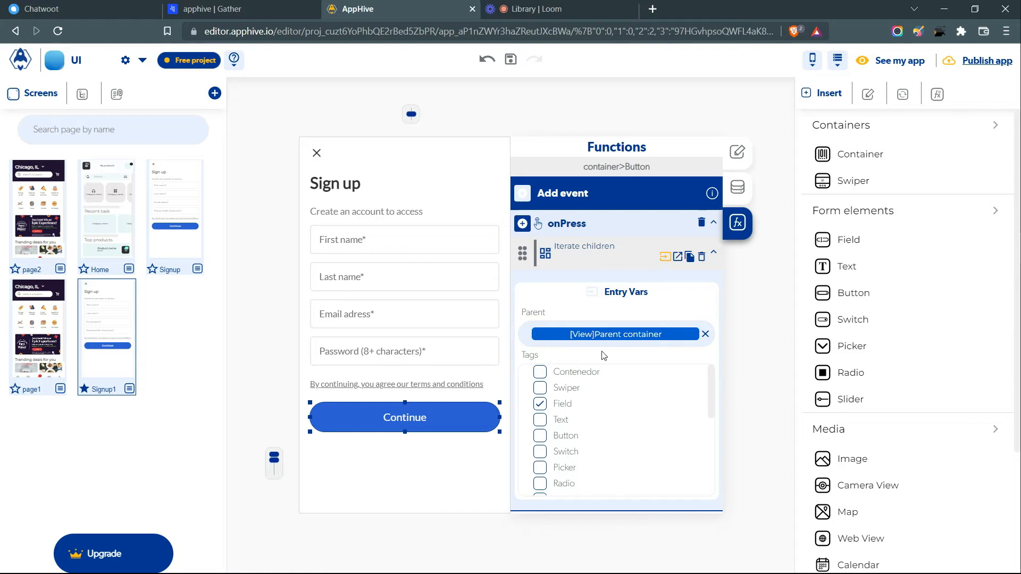
{"action": "left_click", "coordinate": [680, 260]}
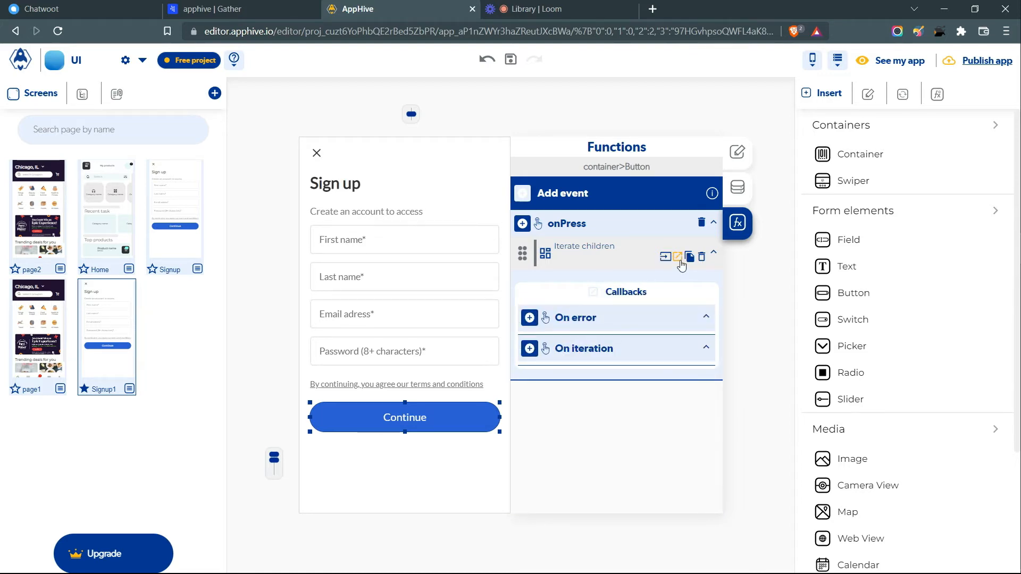
- Add a Logic > Value is invalid check under On iteration
{"action": "left_click", "coordinate": [529, 349]}
{"action": "mouse_move", "coordinate": [530, 412]}
{"action": "scroll", "coordinate": [530, 413], "scroll_direction": "down", "scroll_amount": 2}
{"action": "mouse_move", "coordinate": [531, 320]}
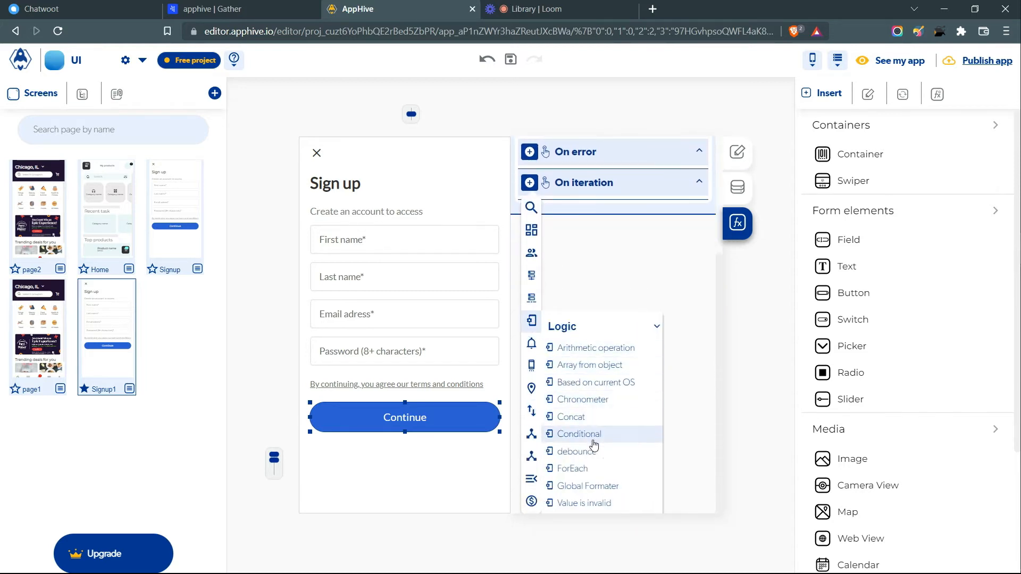
{"action": "scroll", "coordinate": [596, 354], "scroll_direction": "down", "scroll_amount": 1}
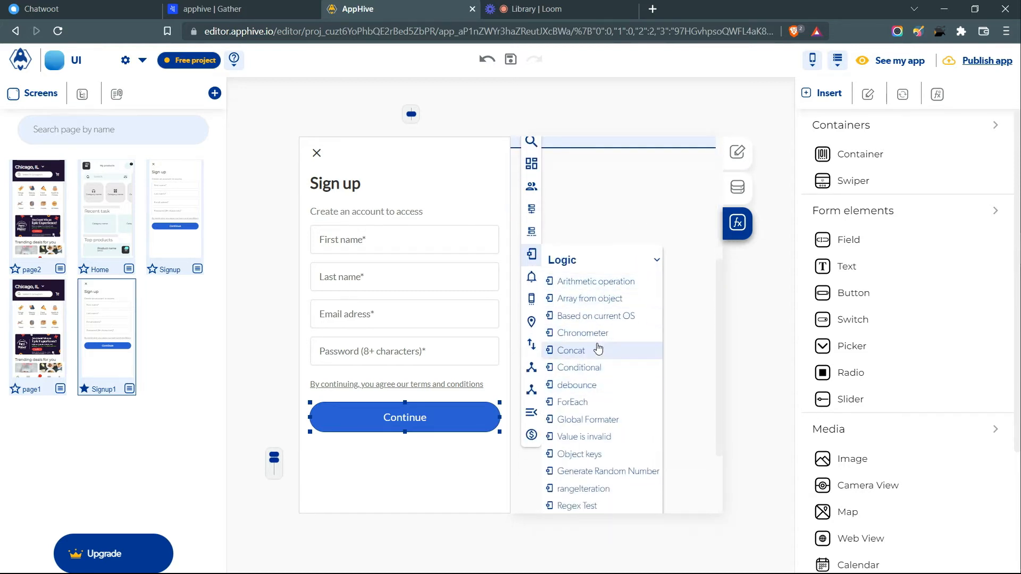
{"action": "scroll", "coordinate": [601, 372], "scroll_direction": "down", "scroll_amount": 1}
{"action": "left_click", "coordinate": [606, 370]}
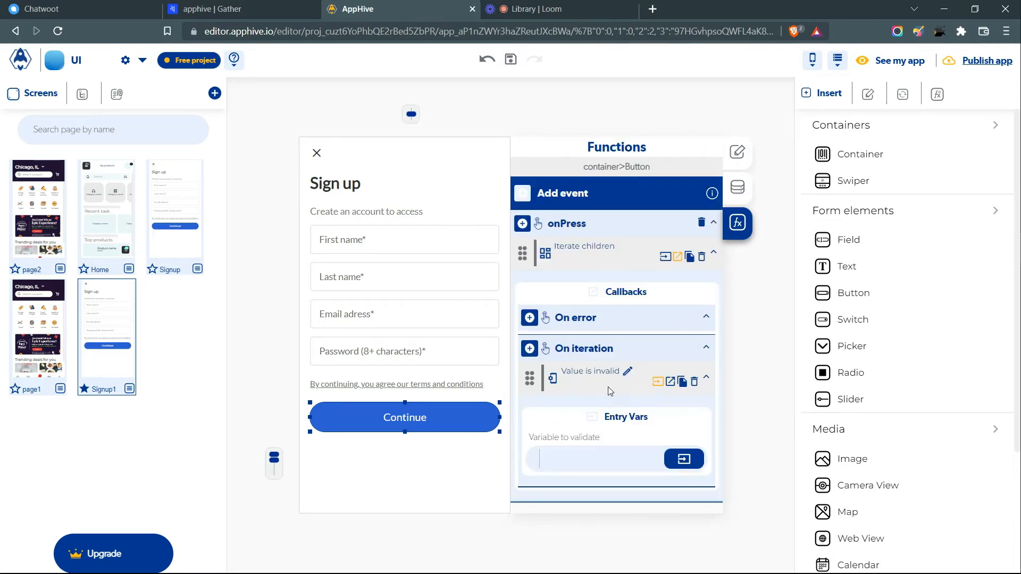
{"action": "left_click_drag", "start_coordinate": [525, 443], "coordinate": [600, 440]}
{"action": "left_click", "coordinate": [627, 440]}
- Validate Iterate children's value attribute and reveal the valid and invalid outcomes
{"action": "left_click", "coordinate": [691, 459]}
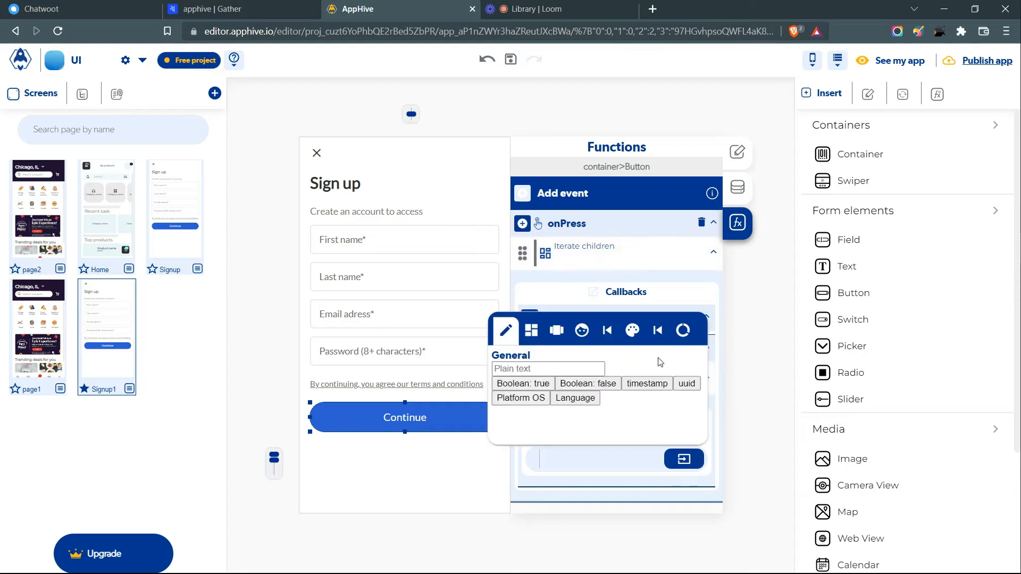
{"action": "left_click", "coordinate": [664, 331]}
{"action": "left_click", "coordinate": [622, 379]}
{"action": "left_click", "coordinate": [617, 431]}
{"action": "type", "text": "value"}
{"action": "key", "text": "Return"}
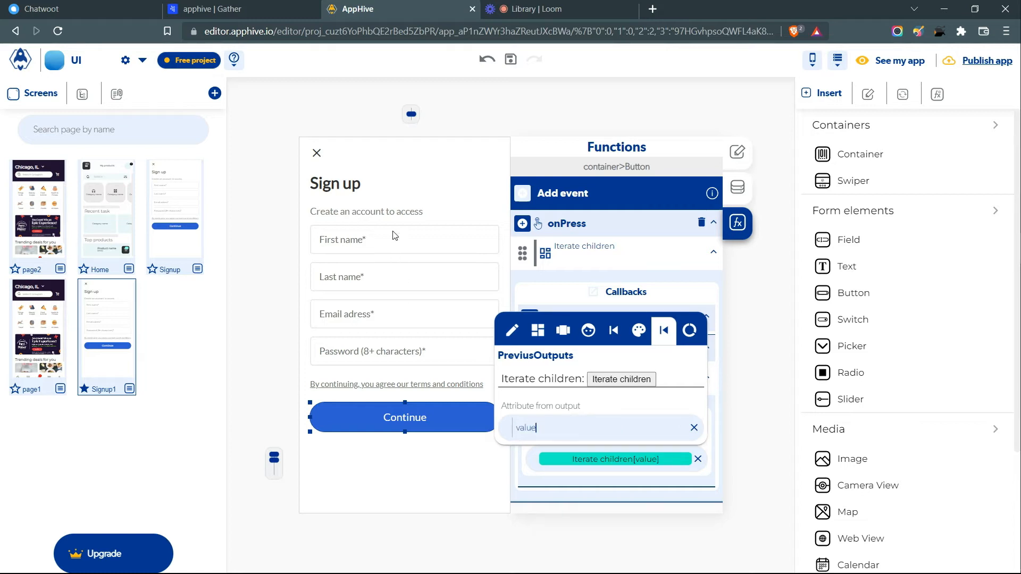
{"action": "double_click", "coordinate": [527, 428]}
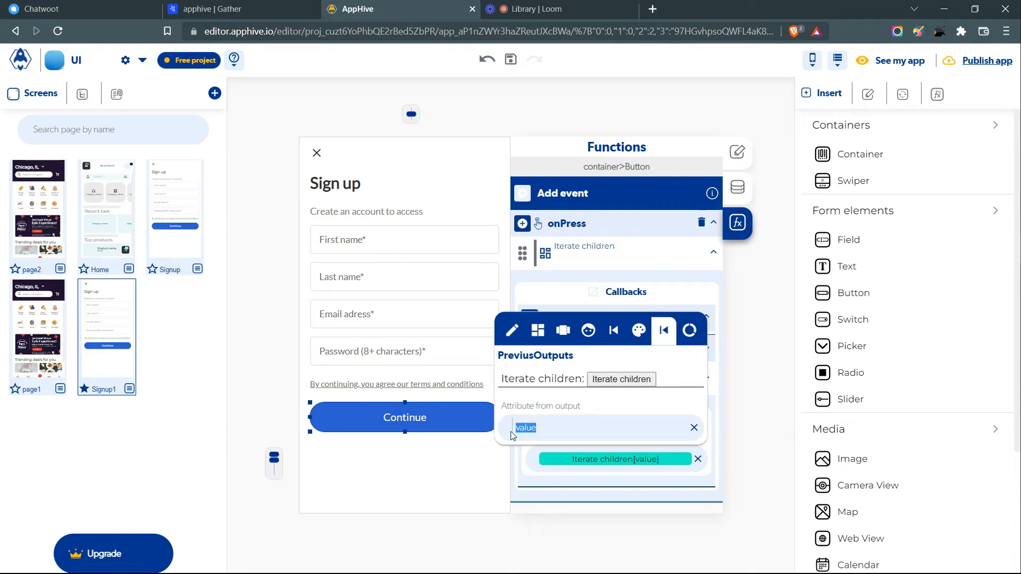
{"action": "left_click", "coordinate": [560, 467]}
{"action": "left_click", "coordinate": [669, 383]}
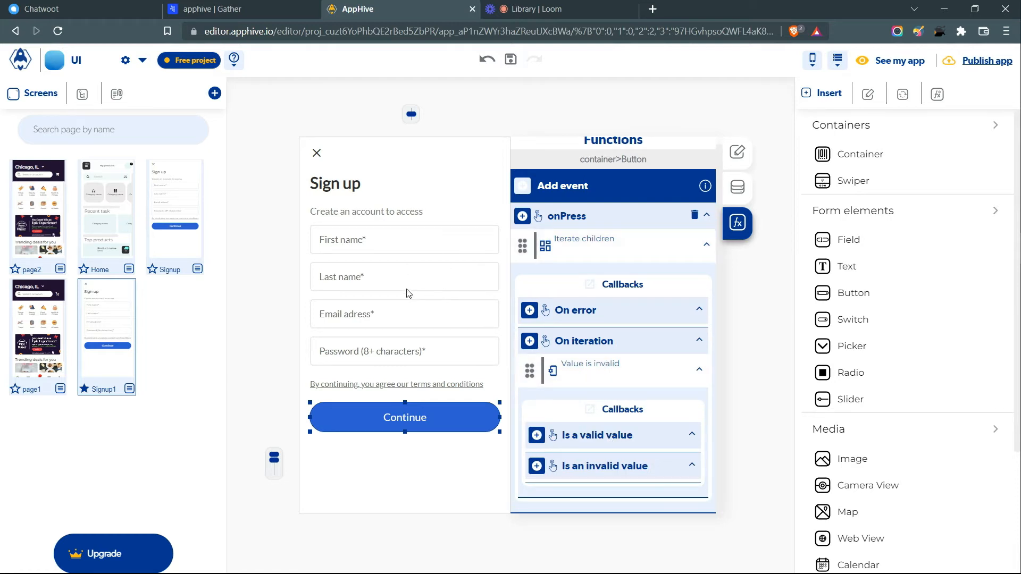
- Add a Modify control action under Is an invalid value sending palette colour primary:A700
{"action": "left_click", "coordinate": [537, 466]}
{"action": "scroll", "coordinate": [538, 433], "scroll_direction": "down", "scroll_amount": 5}
{"action": "mouse_move", "coordinate": [538, 247]}
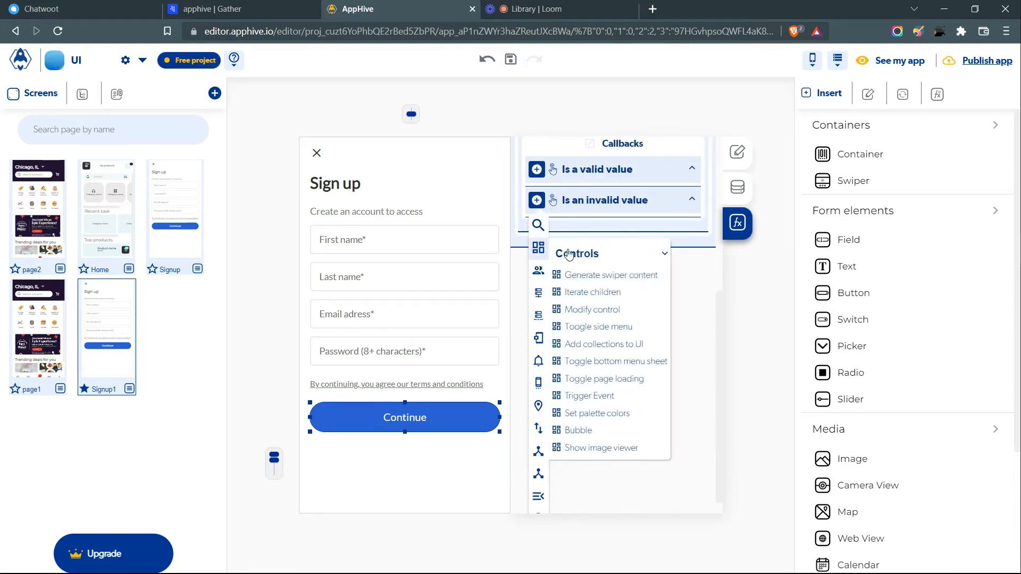
{"action": "left_click", "coordinate": [590, 313]}
{"action": "left_click", "coordinate": [670, 369]}
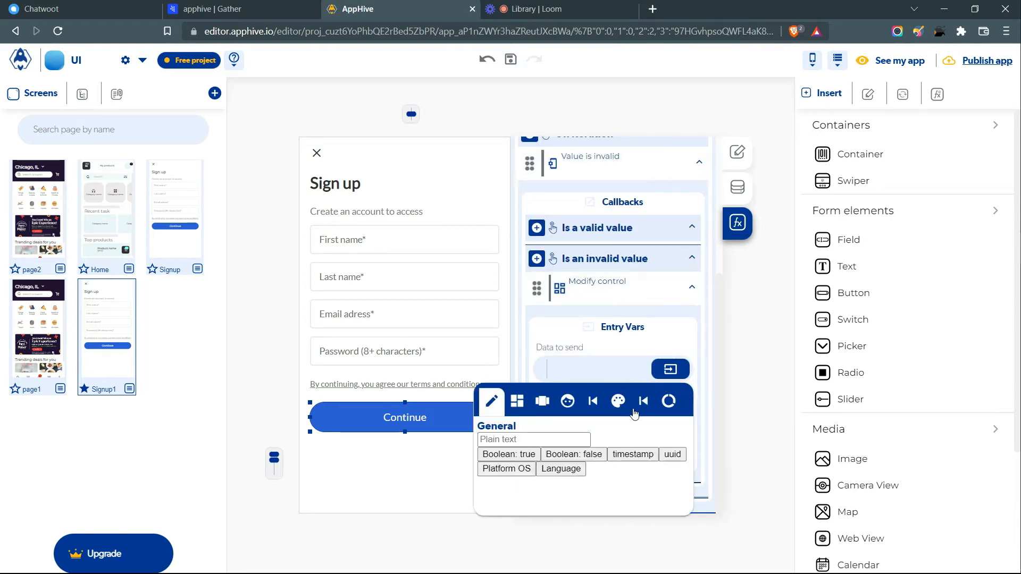
{"action": "left_click", "coordinate": [617, 402]}
{"action": "left_click", "coordinate": [669, 488]}
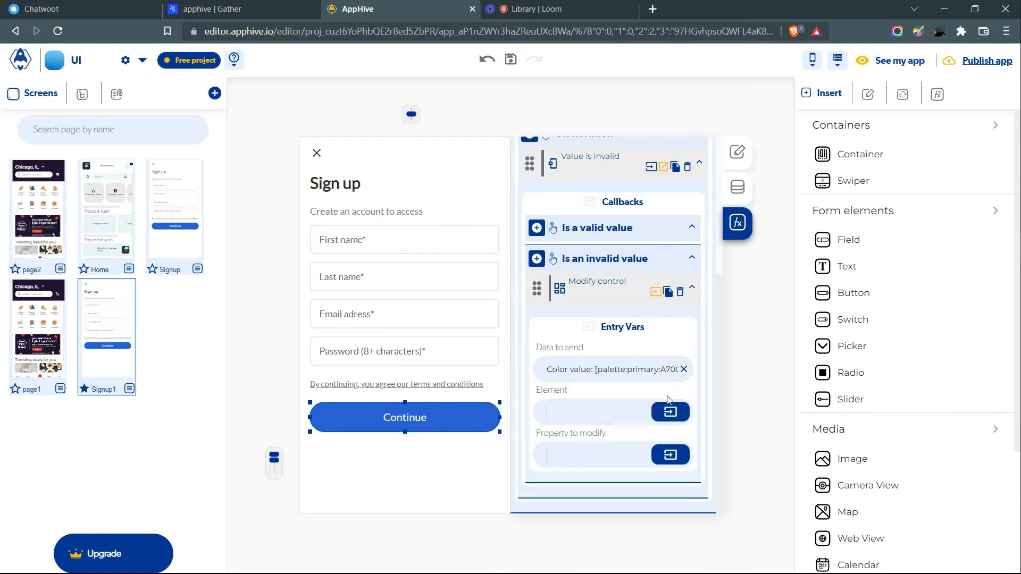
- Apply it to the iterated field's style.borderColor property
{"action": "left_click", "coordinate": [670, 412]}
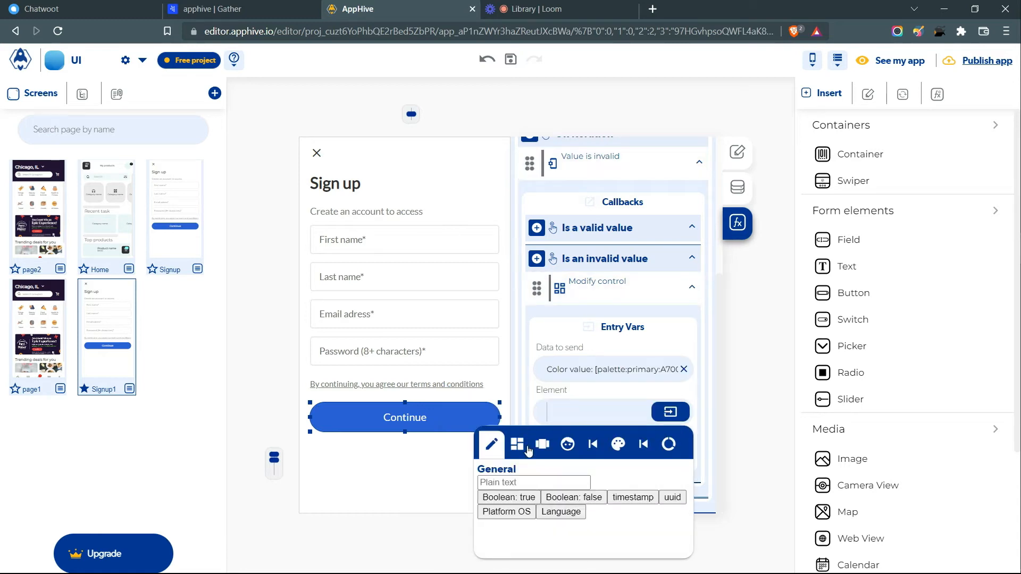
{"action": "left_click", "coordinate": [644, 455]}
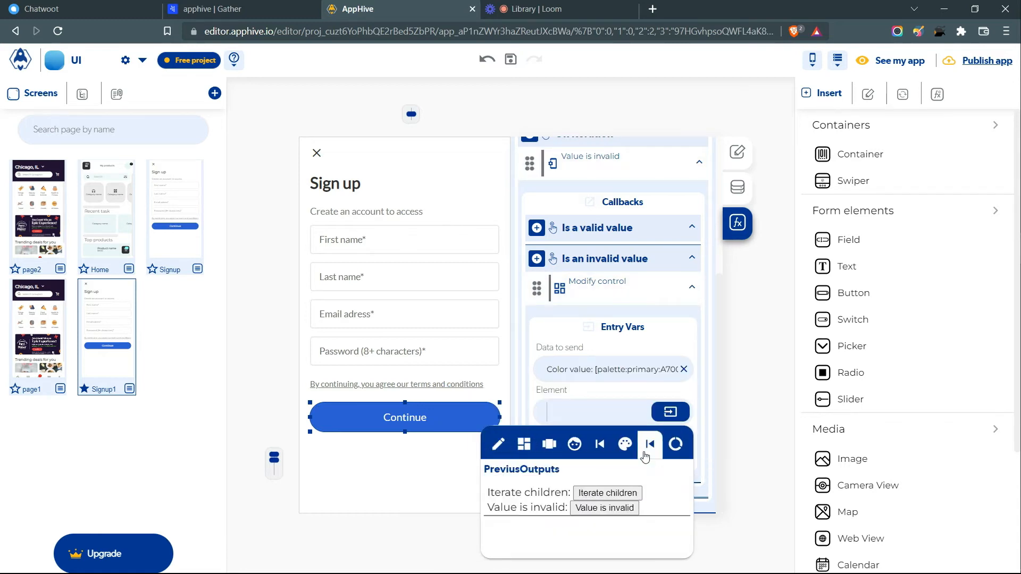
{"action": "left_click", "coordinate": [630, 494]}
{"action": "left_click", "coordinate": [641, 398]}
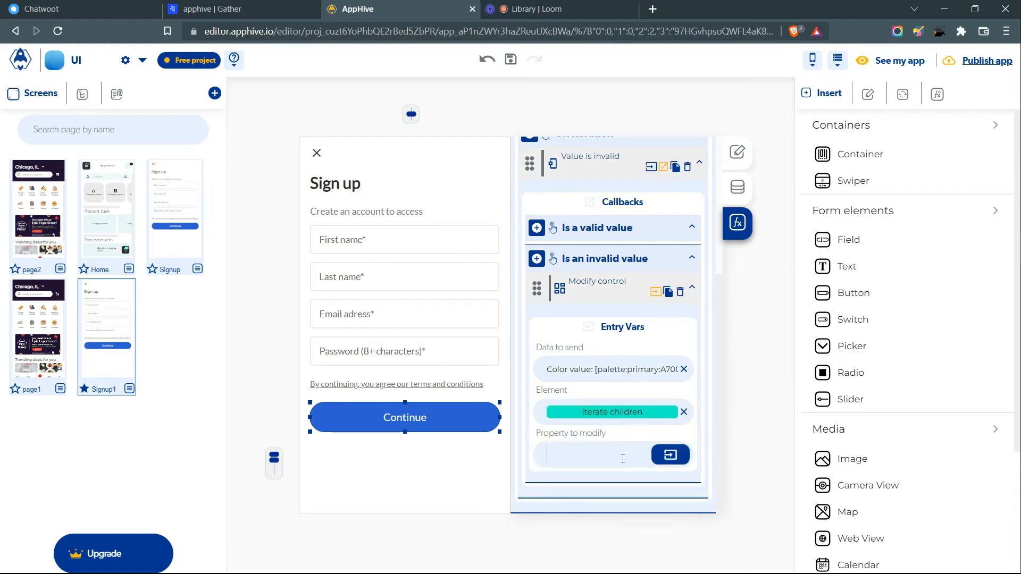
{"action": "left_click", "coordinate": [622, 458]}
{"action": "type", "text": "style."}
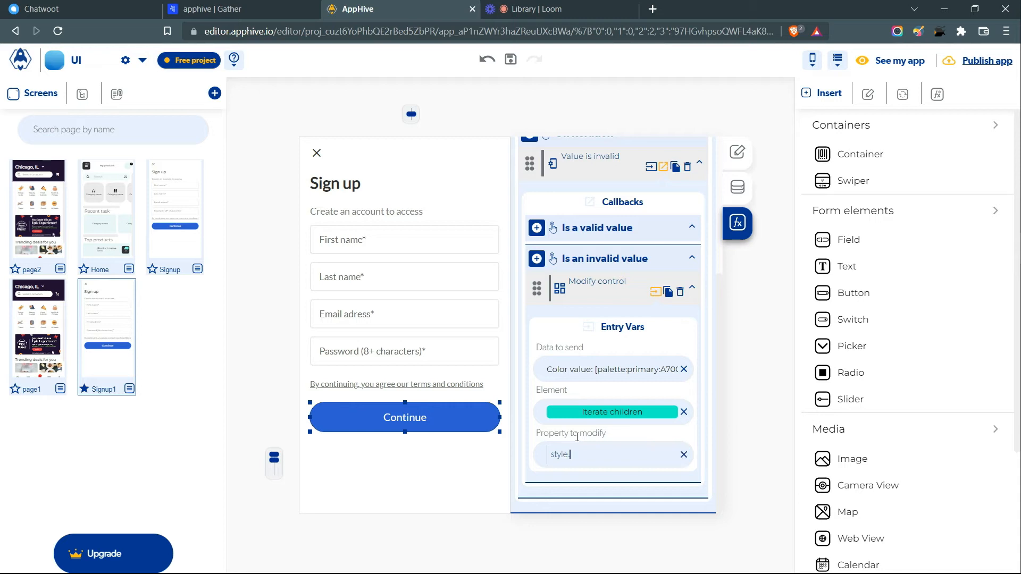
{"action": "type", "text": "bborderColor"}
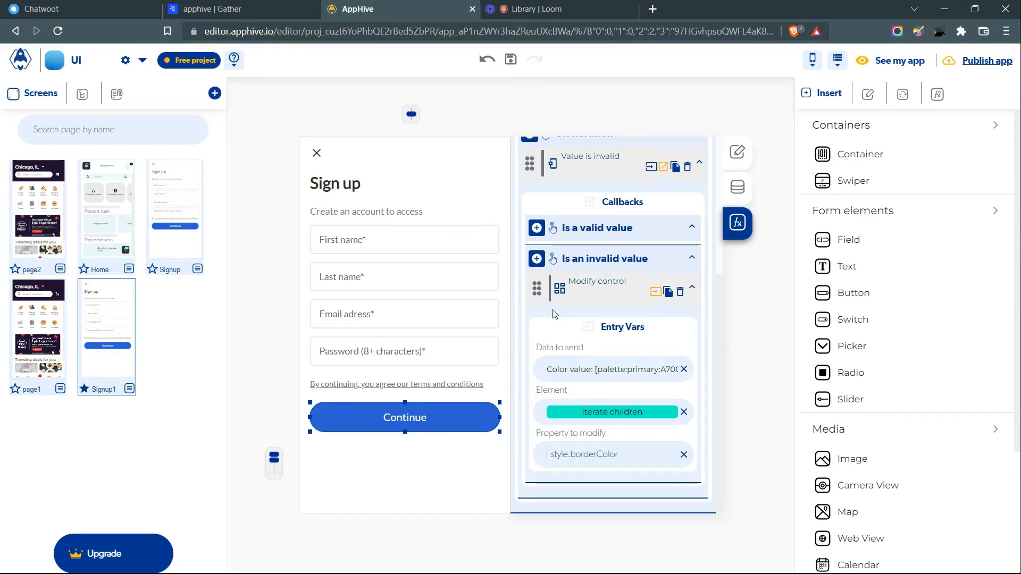
{"action": "left_click", "coordinate": [537, 261]}
- Add a Save local storage data action under Is an invalid value
{"action": "scroll", "coordinate": [537, 287], "scroll_direction": "down", "scroll_amount": 2}
{"action": "mouse_move", "coordinate": [537, 299]}
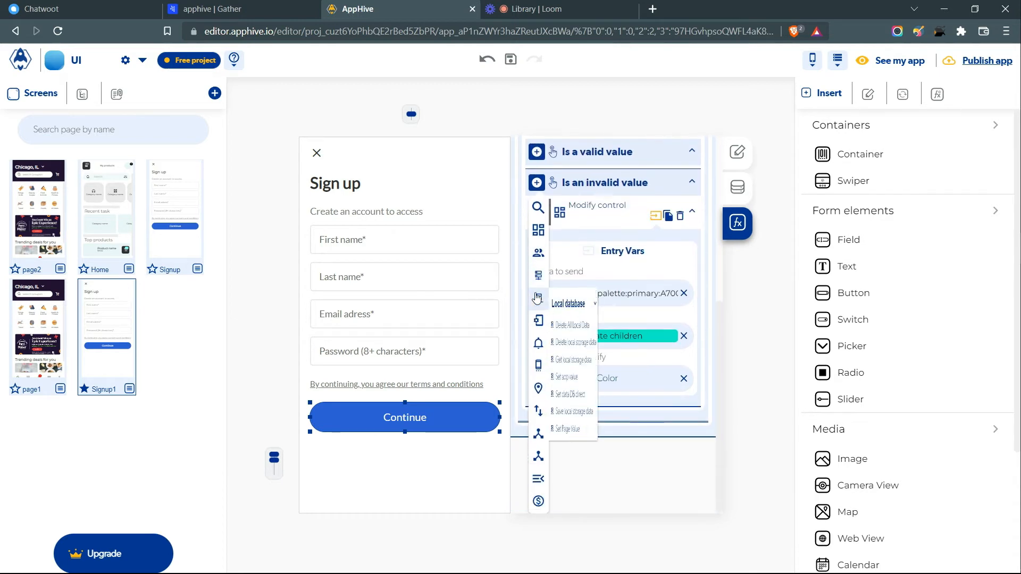
{"action": "left_click", "coordinate": [618, 417]}
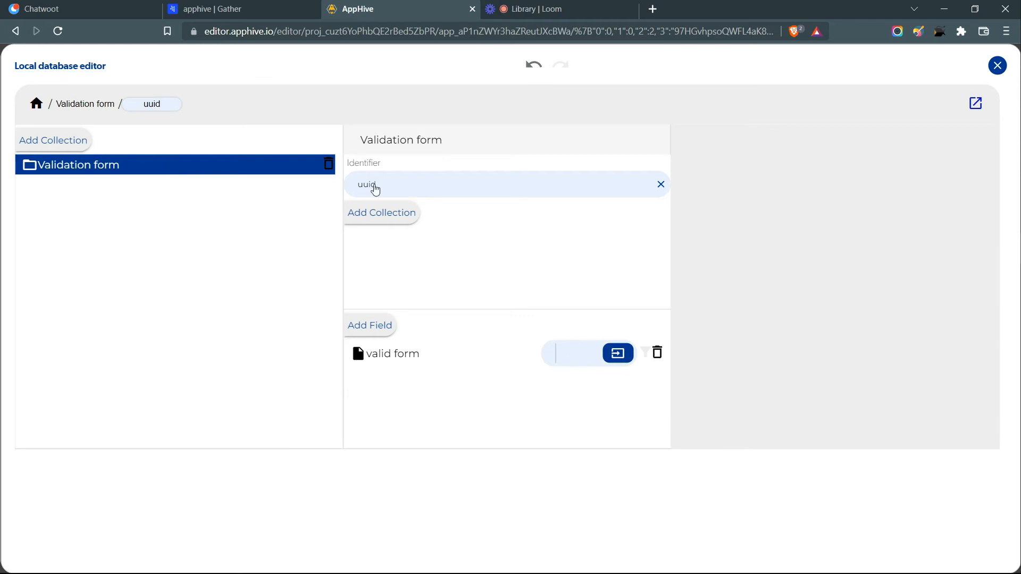
{"action": "left_click_drag", "start_coordinate": [347, 163], "coordinate": [377, 161]}
- Save to record identifier 'validation' with valid form set to Boolean false
{"action": "left_click", "coordinate": [392, 184]}
{"action": "left_click", "coordinate": [491, 223]}
{"action": "left_click", "coordinate": [475, 216]}
{"action": "left_click", "coordinate": [487, 255]}
{"action": "type", "text": "validarion"}
{"action": "double_click", "coordinate": [487, 254]}
{"action": "type", "text": "validation"}
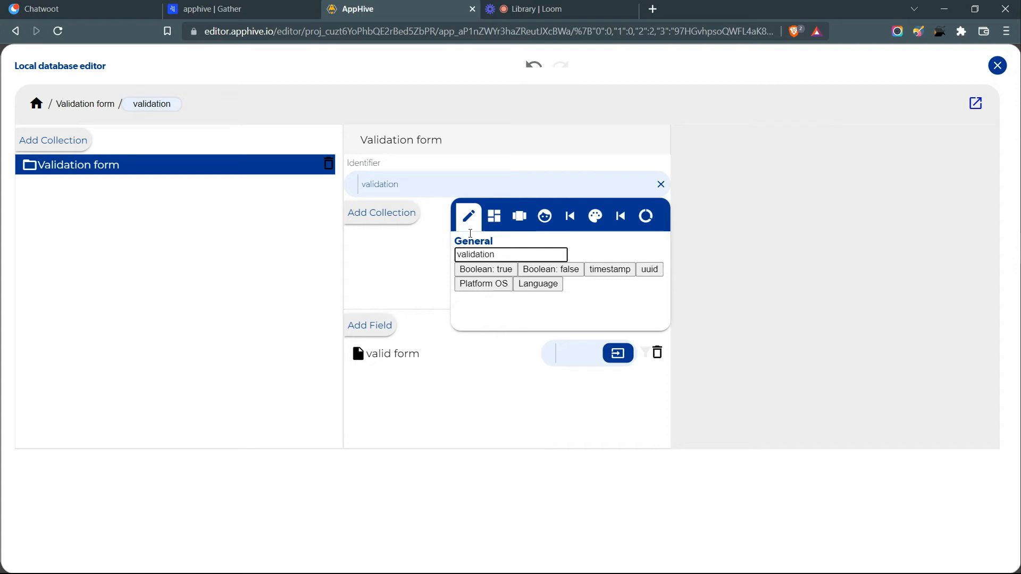
{"action": "left_click_drag", "start_coordinate": [371, 353], "coordinate": [410, 353]}
{"action": "left_click", "coordinate": [617, 353]}
{"action": "left_click", "coordinate": [517, 438]}
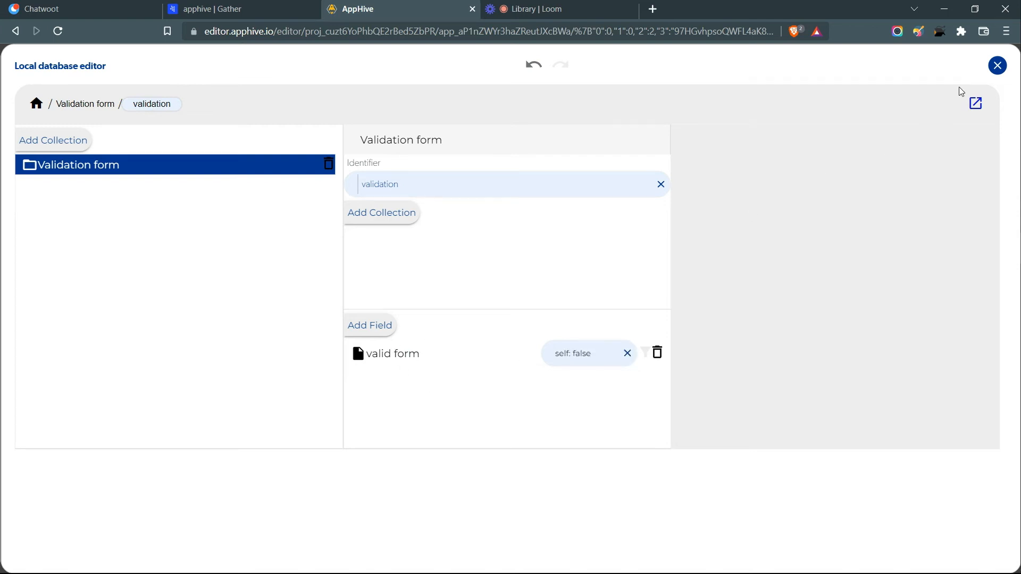
- Close the database editor and collapse the Iterate children step
{"action": "left_click", "coordinate": [996, 66]}
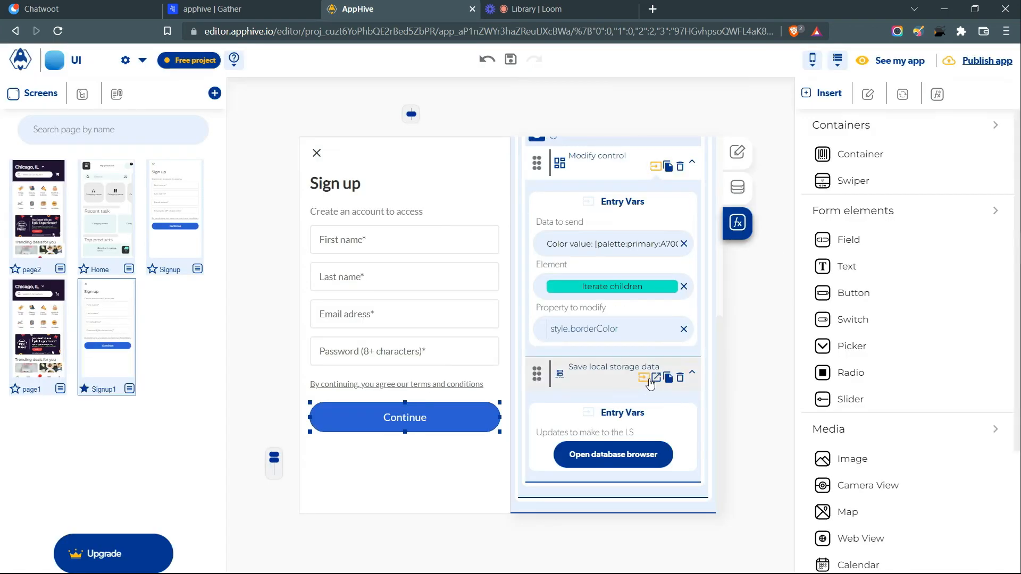
{"action": "scroll", "coordinate": [529, 278], "scroll_direction": "up", "scroll_amount": 3}
{"action": "scroll", "coordinate": [529, 278], "scroll_direction": "up", "scroll_amount": 5}
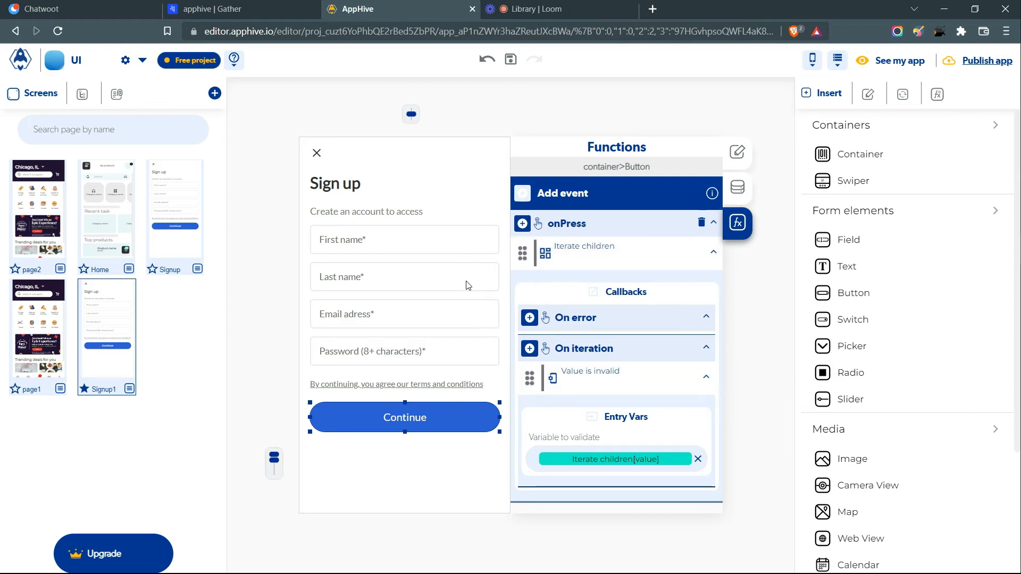
{"action": "left_click", "coordinate": [666, 257]}
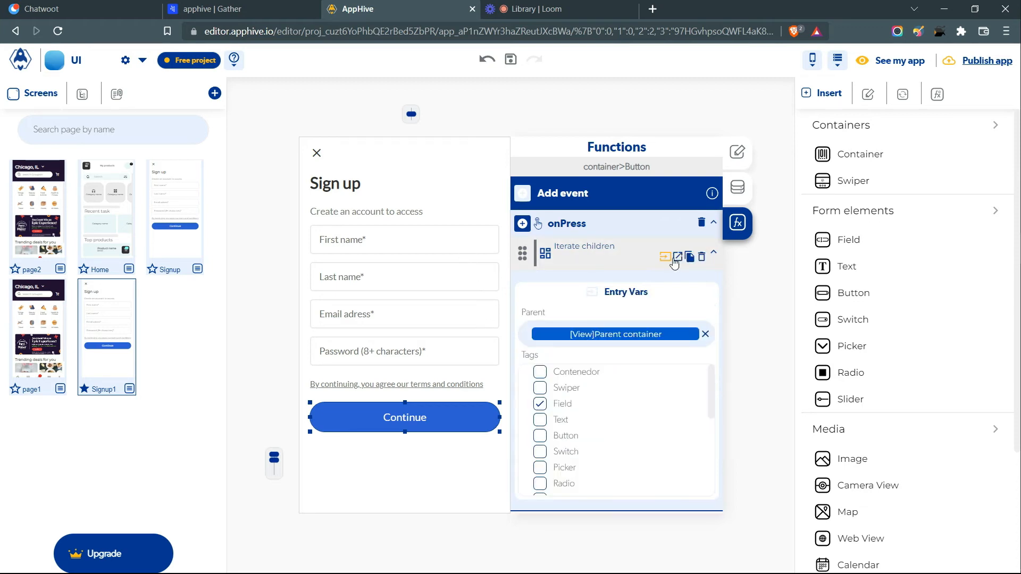
{"action": "left_click", "coordinate": [713, 252]}
- Add Get local storage data to onPress reading Validation form record 'validation'
{"action": "left_click", "coordinate": [522, 224]}
{"action": "mouse_move", "coordinate": [527, 341]}
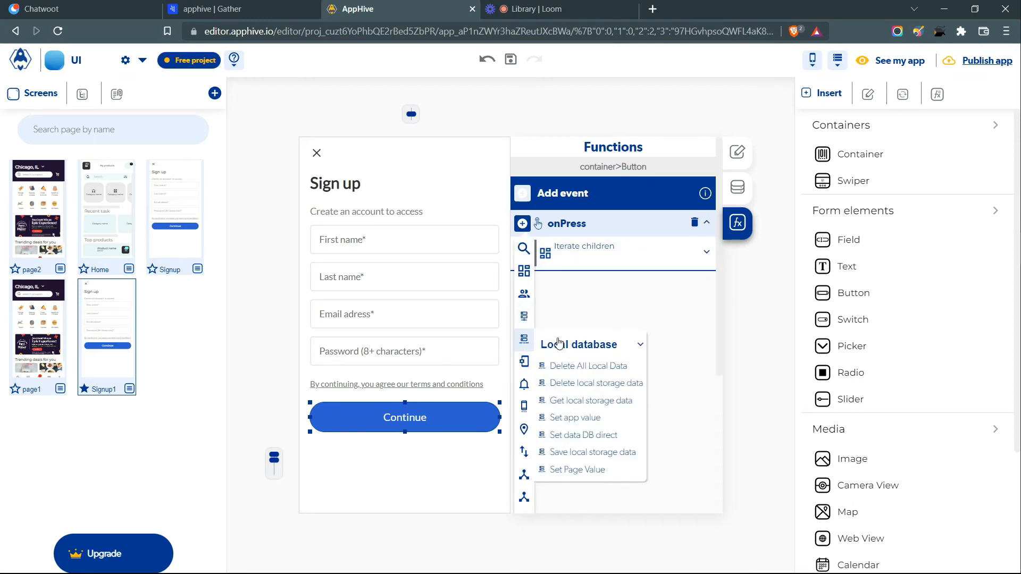
{"action": "left_click", "coordinate": [611, 404]}
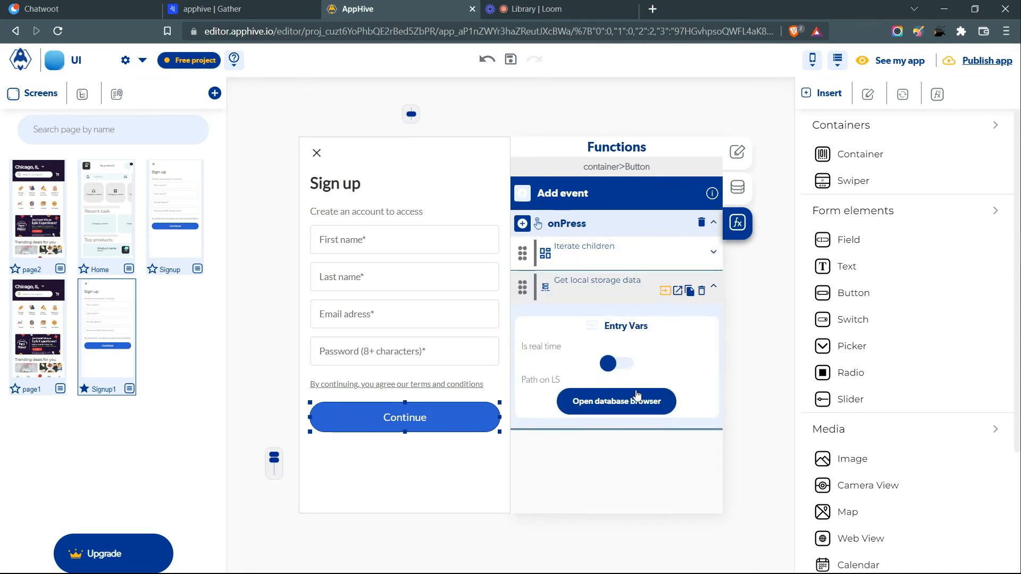
{"action": "left_click", "coordinate": [637, 395]}
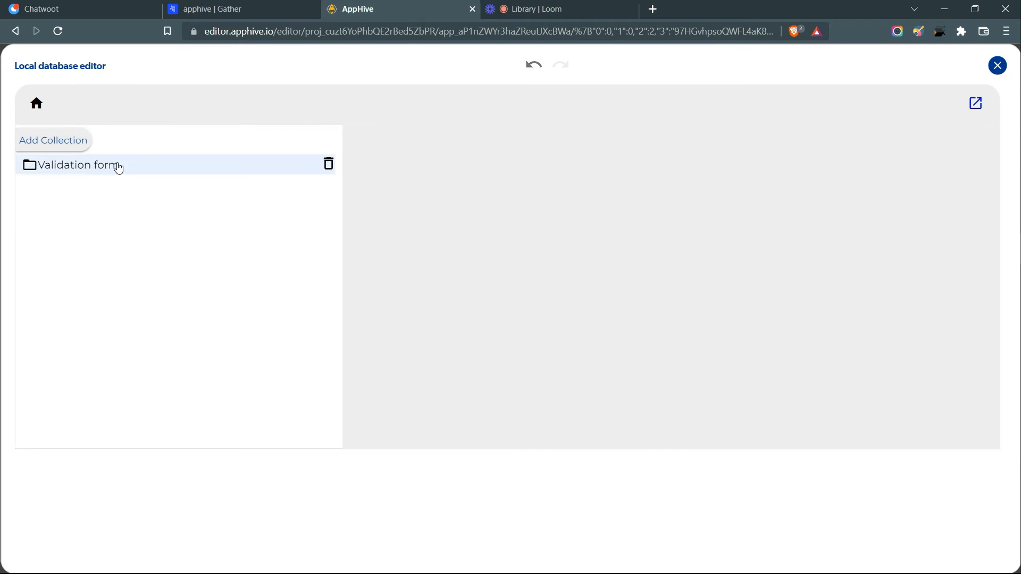
{"action": "left_click", "coordinate": [133, 165]}
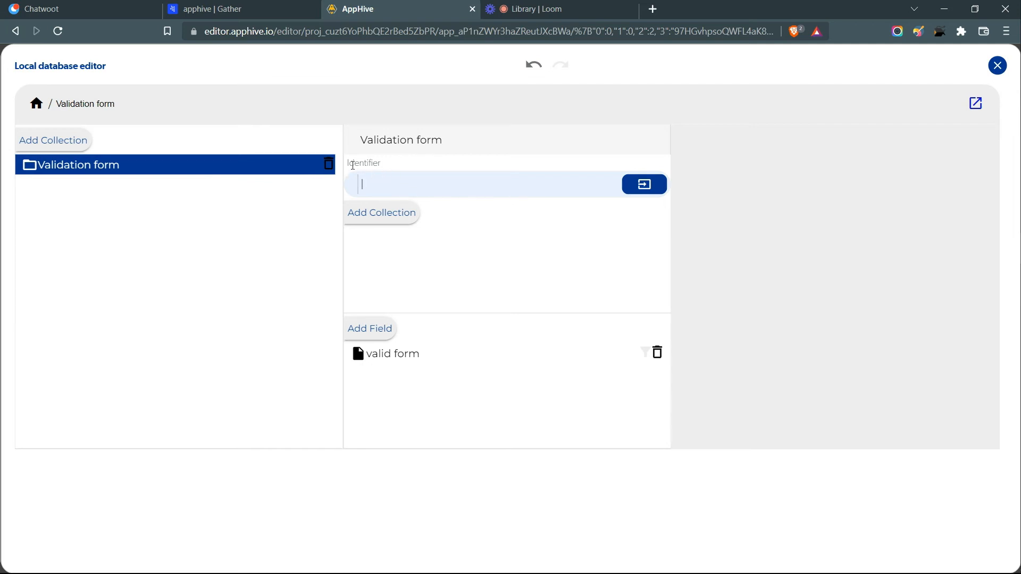
{"action": "type", "text": "validation"}
{"action": "key", "text": "Return"}
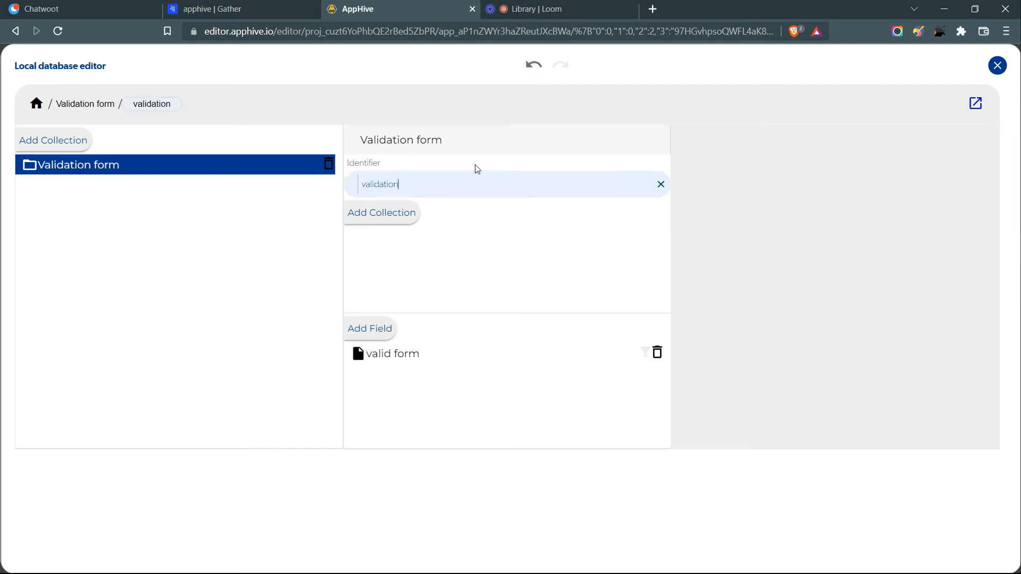
{"action": "left_click", "coordinate": [998, 65]}
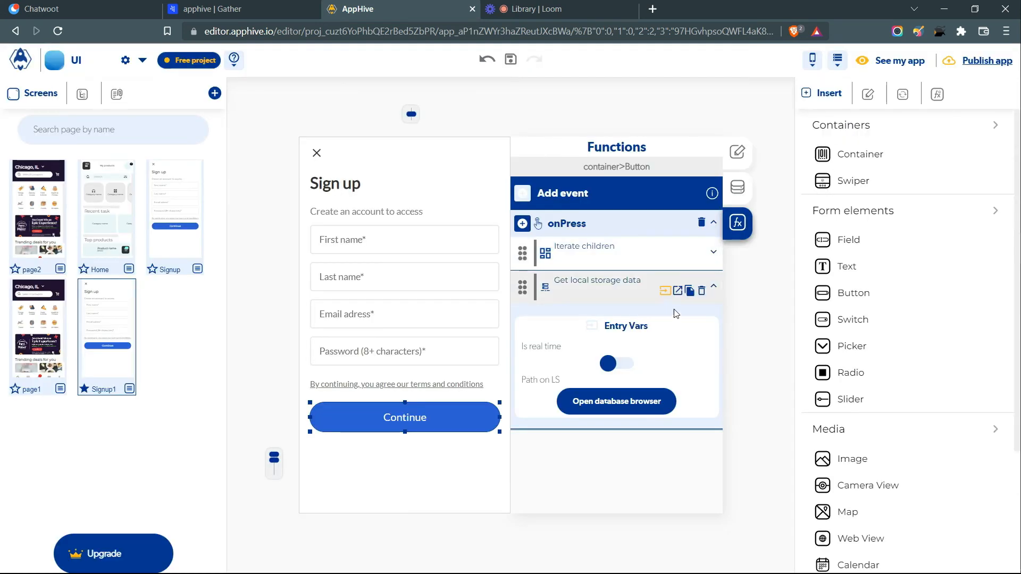
- Add a Conditional under Success retrieving data comparing stored valid form to Boolean true
{"action": "left_click", "coordinate": [677, 292]}
{"action": "left_click", "coordinate": [530, 414]}
{"action": "mouse_move", "coordinate": [531, 417]}
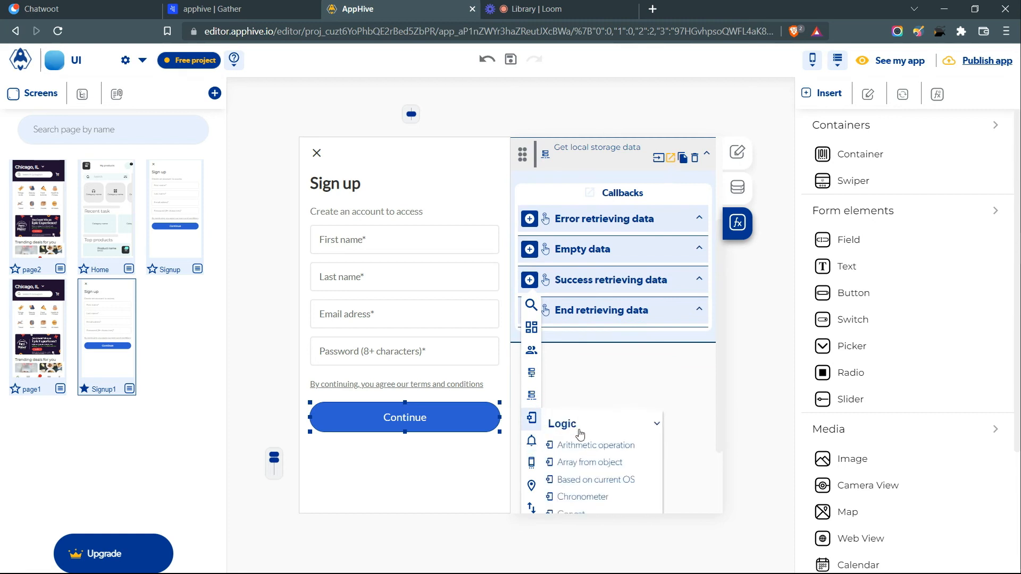
{"action": "scroll", "coordinate": [574, 436], "scroll_direction": "down", "scroll_amount": 3}
{"action": "left_click", "coordinate": [581, 463]}
{"action": "left_click", "coordinate": [618, 370]}
{"action": "left_click_drag", "start_coordinate": [545, 325], "coordinate": [581, 321]}
{"action": "left_click", "coordinate": [582, 322]}
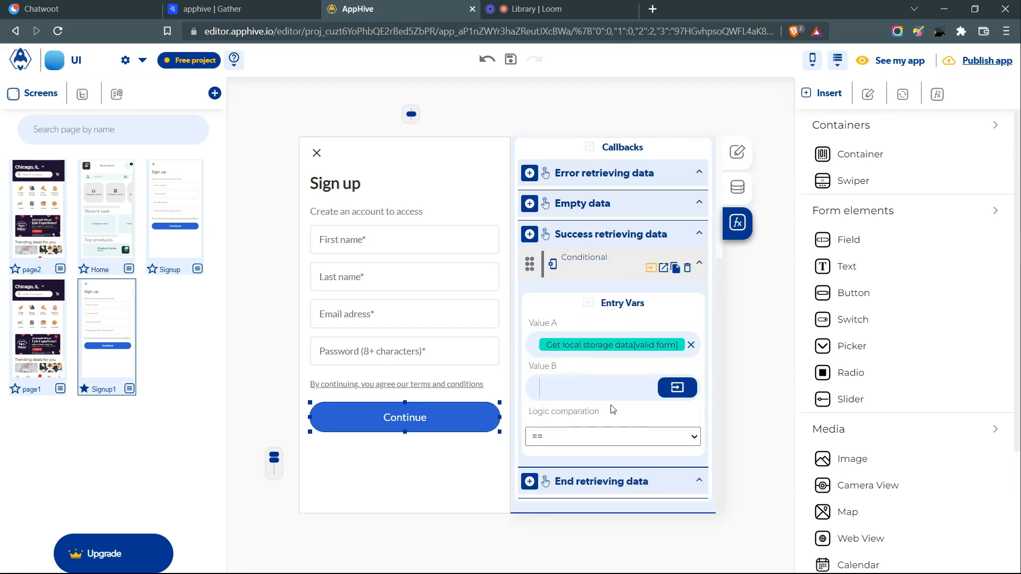
{"action": "left_click", "coordinate": [676, 388]}
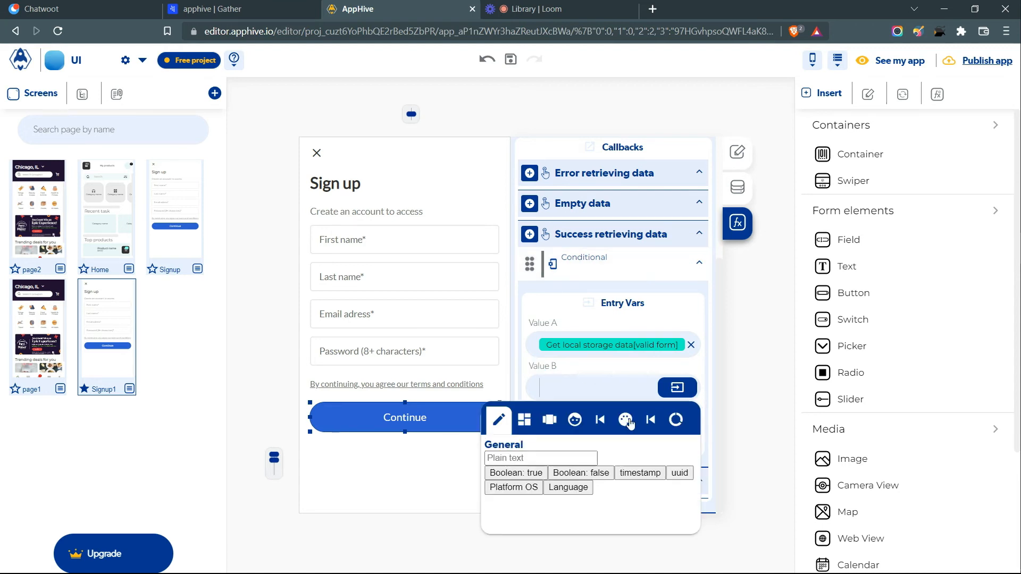
{"action": "left_click", "coordinate": [516, 475]}
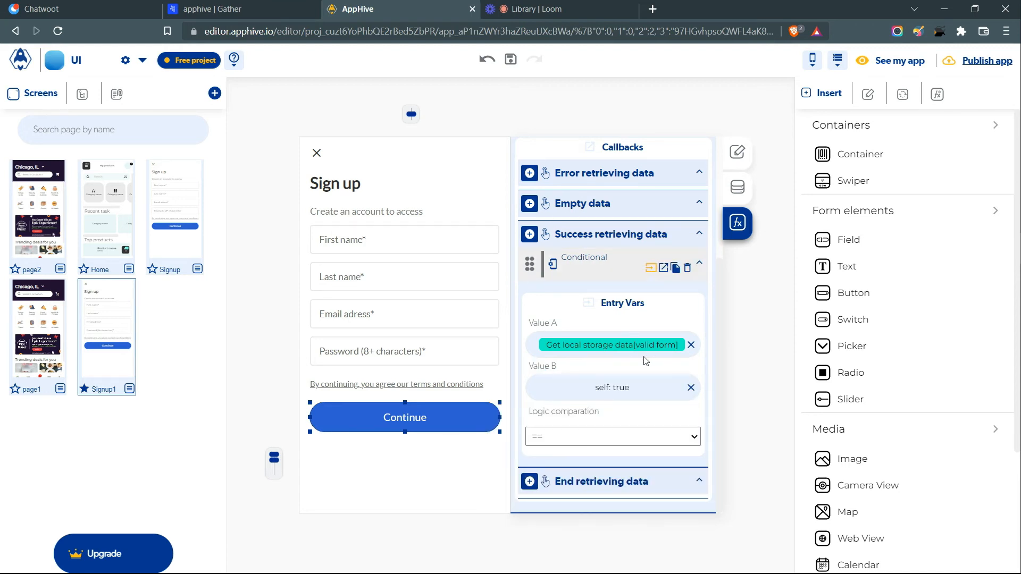
- Add a Users > Sign Up action under the Conditional's Is true outcome
{"action": "left_click", "coordinate": [663, 268]}
{"action": "left_click", "coordinate": [537, 432]}
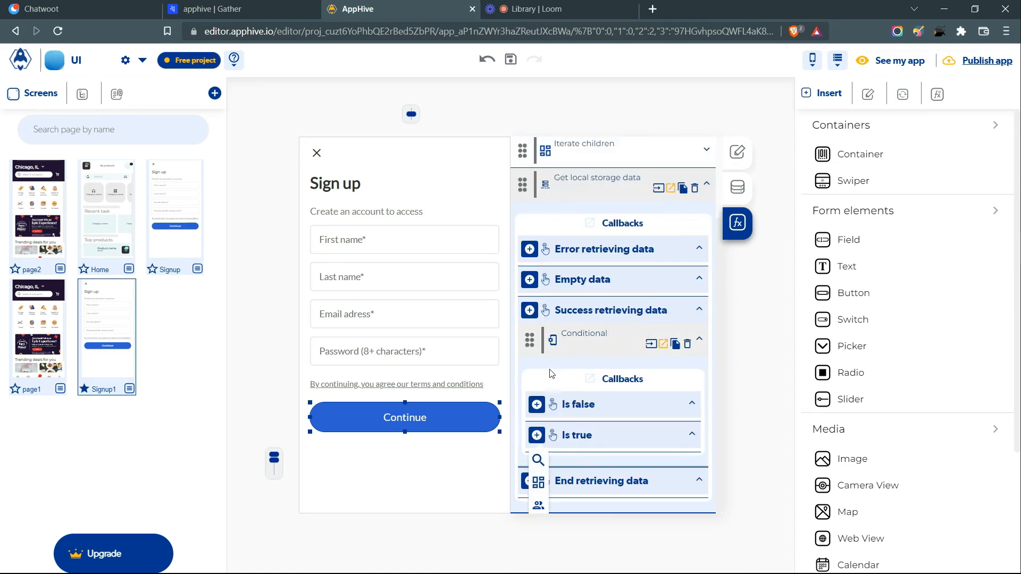
{"action": "scroll", "coordinate": [541, 372], "scroll_direction": "down", "scroll_amount": 3}
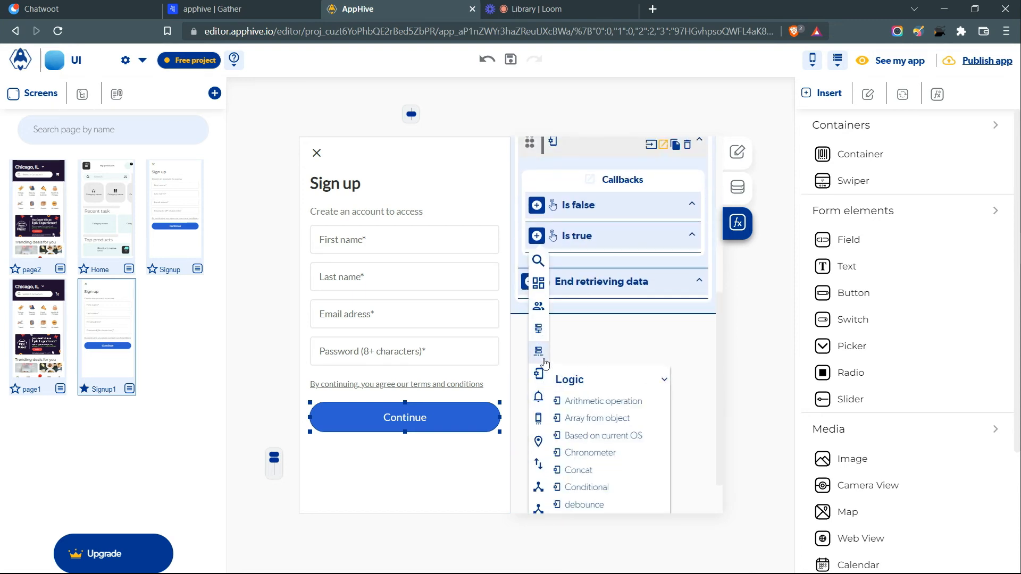
{"action": "scroll", "coordinate": [598, 353], "scroll_direction": "down", "scroll_amount": 2}
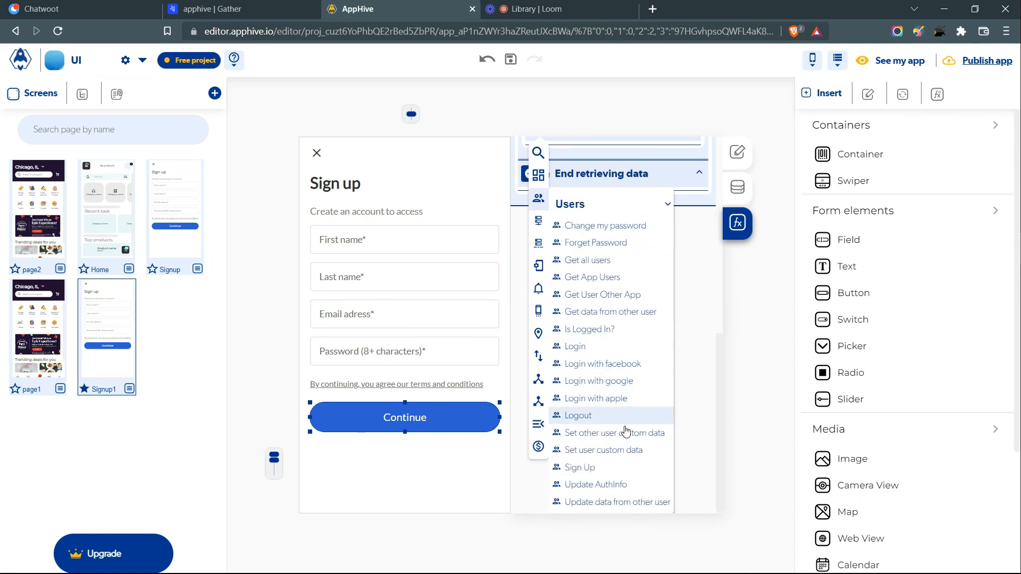
{"action": "left_click", "coordinate": [614, 468]}
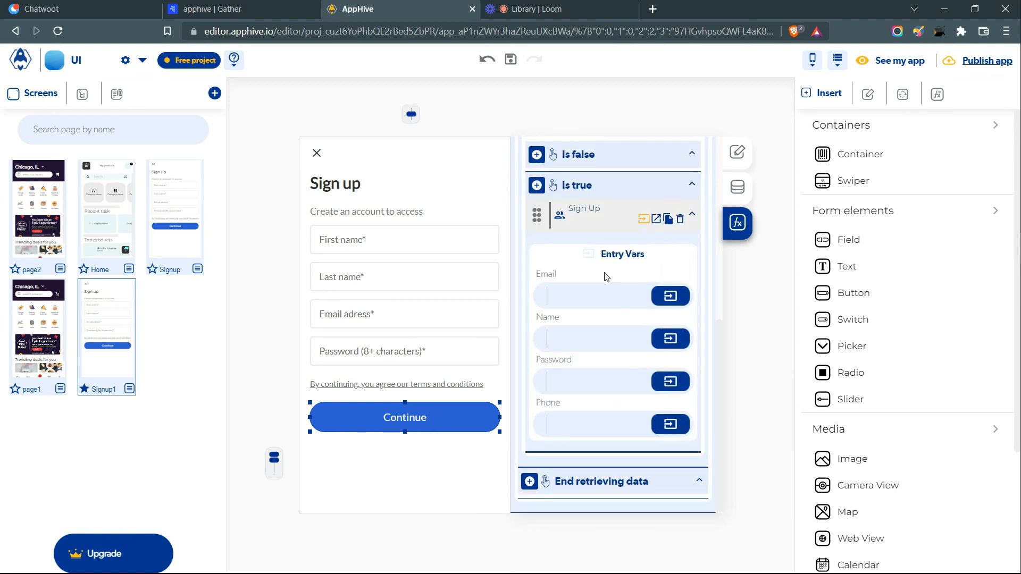
- Add a Send Alert titled 'Sign up' under Is true
{"action": "left_click", "coordinate": [537, 186]}
{"action": "mouse_move", "coordinate": [538, 347]}
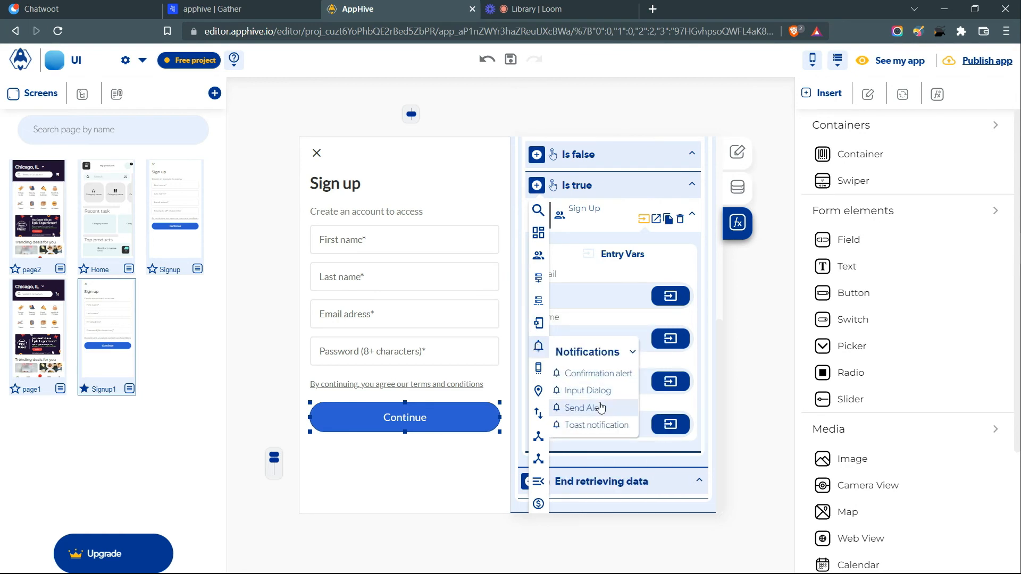
{"action": "left_click", "coordinate": [600, 408]}
{"action": "left_click", "coordinate": [601, 381]}
{"action": "type", "text": "Sign up"}
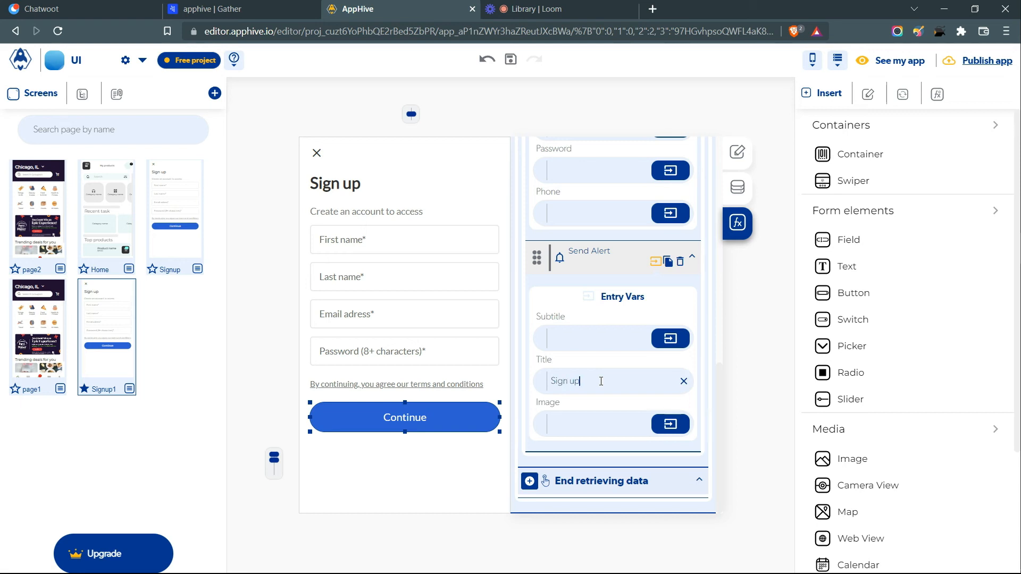
- Delete the Sign Up action from the Is true outcome
{"action": "scroll", "coordinate": [603, 314], "scroll_direction": "up", "scroll_amount": 5}
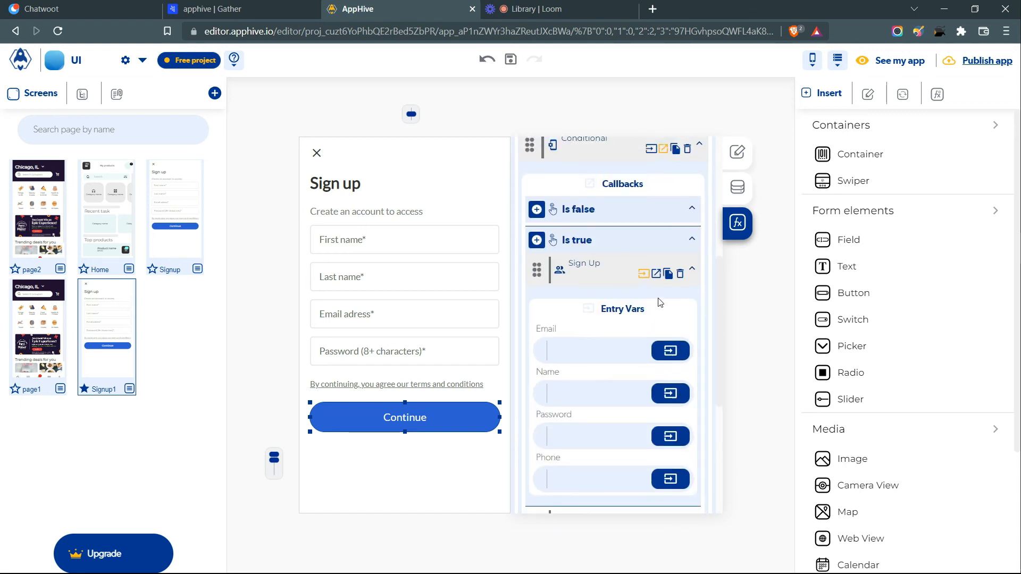
{"action": "left_click", "coordinate": [680, 278]}
{"action": "scroll", "coordinate": [611, 234], "scroll_direction": "up", "scroll_amount": 2}
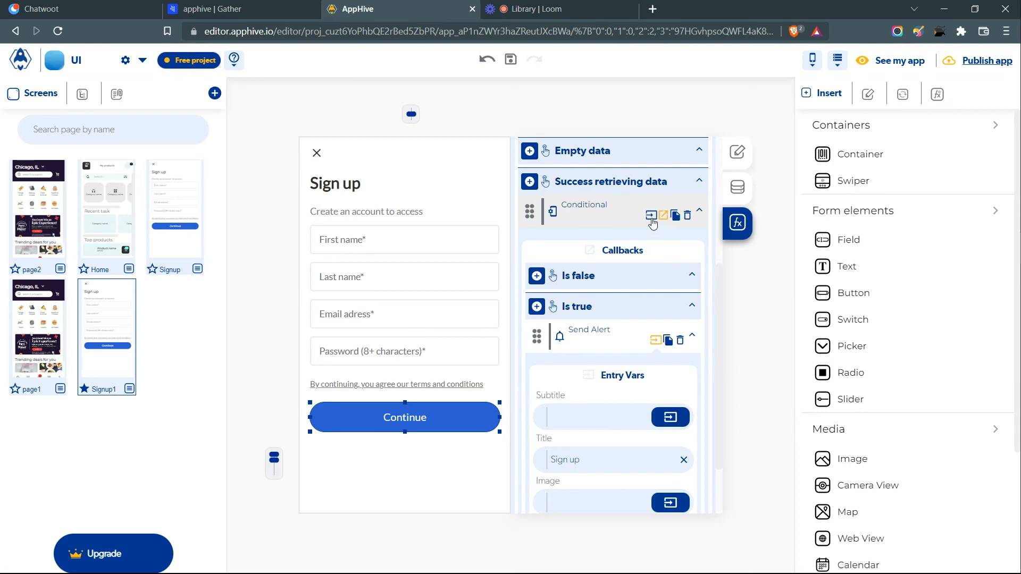
{"action": "left_click", "coordinate": [663, 217]}
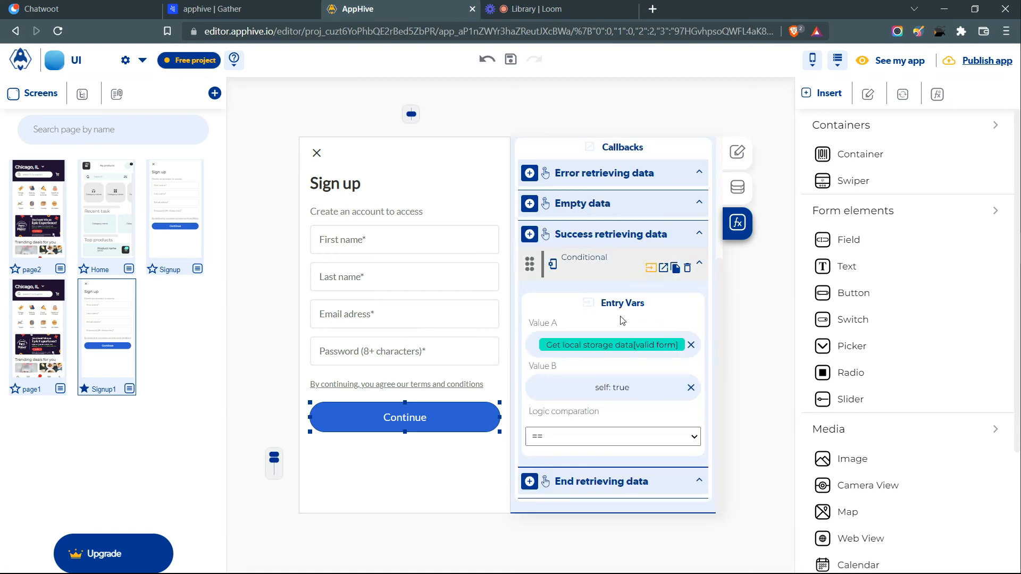
{"action": "left_click", "coordinate": [663, 268]}
- Copy the alert into Is false and retitle it 'Fill all the fields'
{"action": "left_click", "coordinate": [668, 261]}
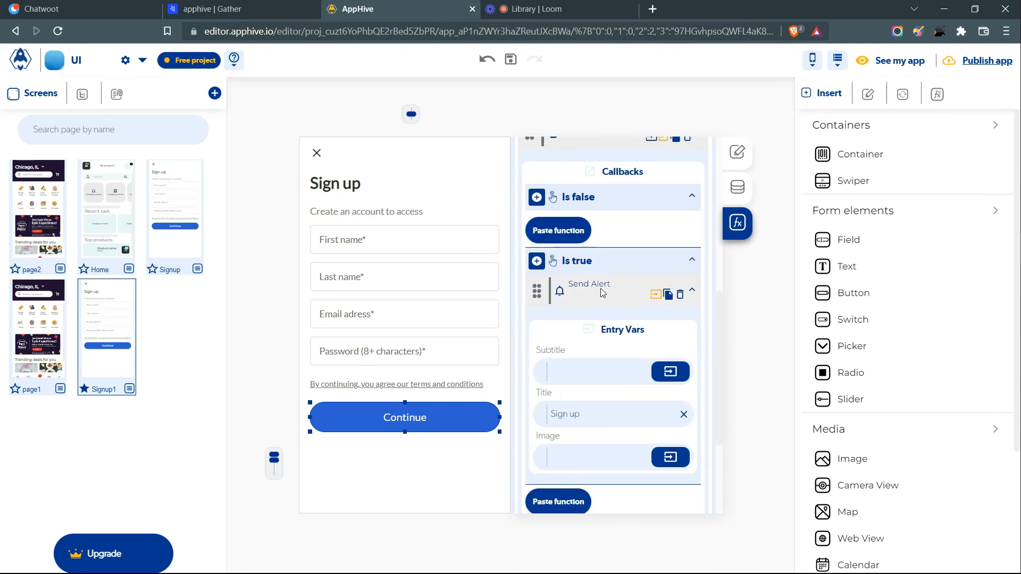
{"action": "left_click", "coordinate": [564, 232]}
{"action": "key", "text": "ctrl+a"}
{"action": "type", "text": "Fill all the fields"}
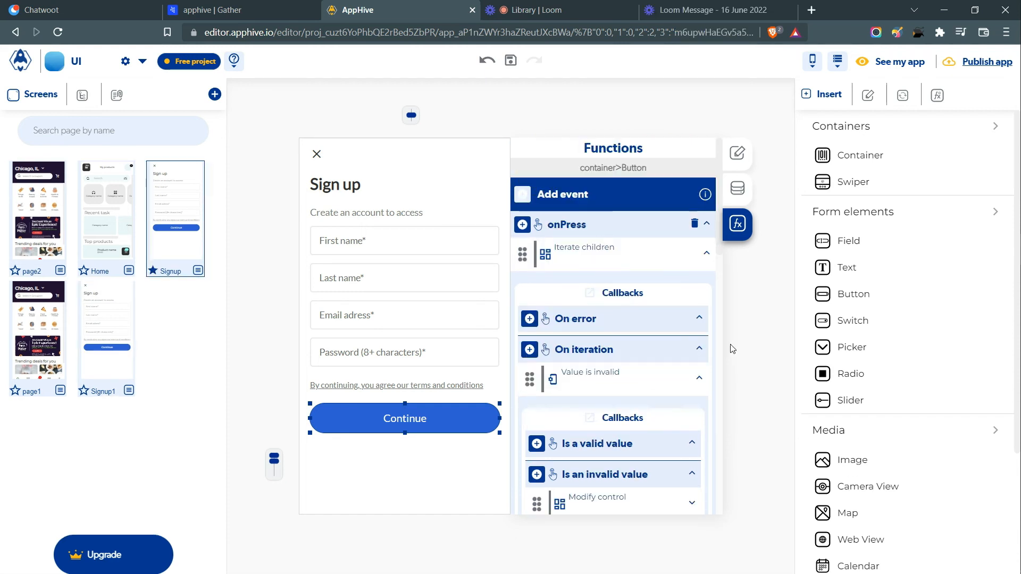
- Launch the app in a new web tab and enter a first and last name
{"action": "left_click", "coordinate": [899, 62]}
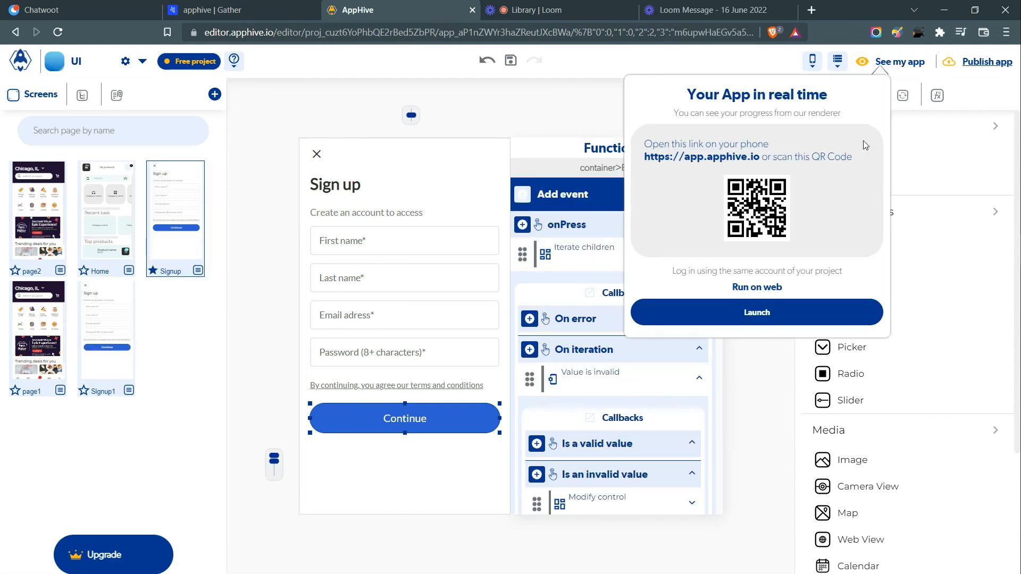
{"action": "left_click", "coordinate": [769, 319]}
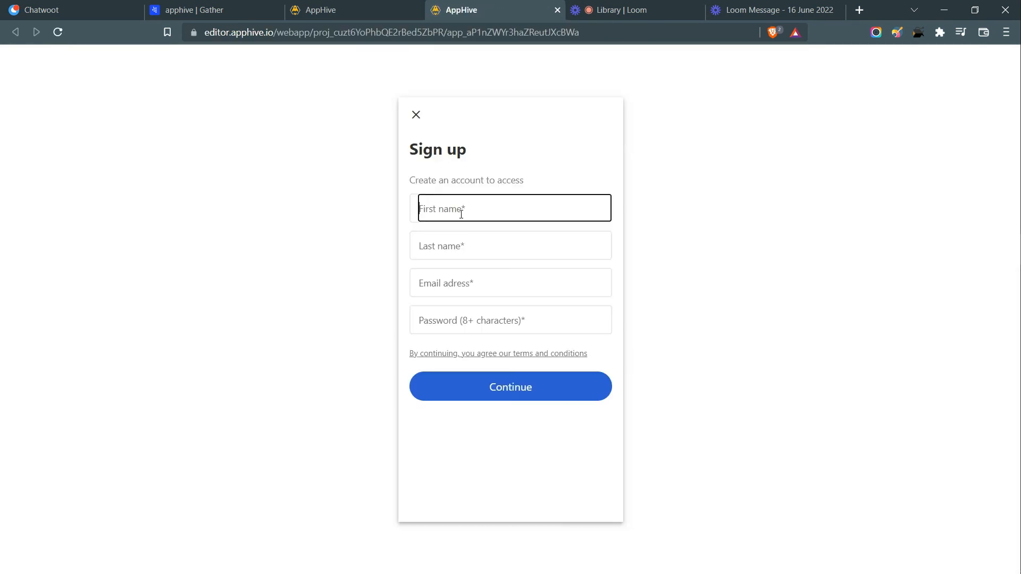
{"action": "left_click", "coordinate": [476, 238]}
- Add the saved email, submit with no password, dismiss the 'Fill all the fields' alert, and reload
{"action": "left_click", "coordinate": [470, 282]}
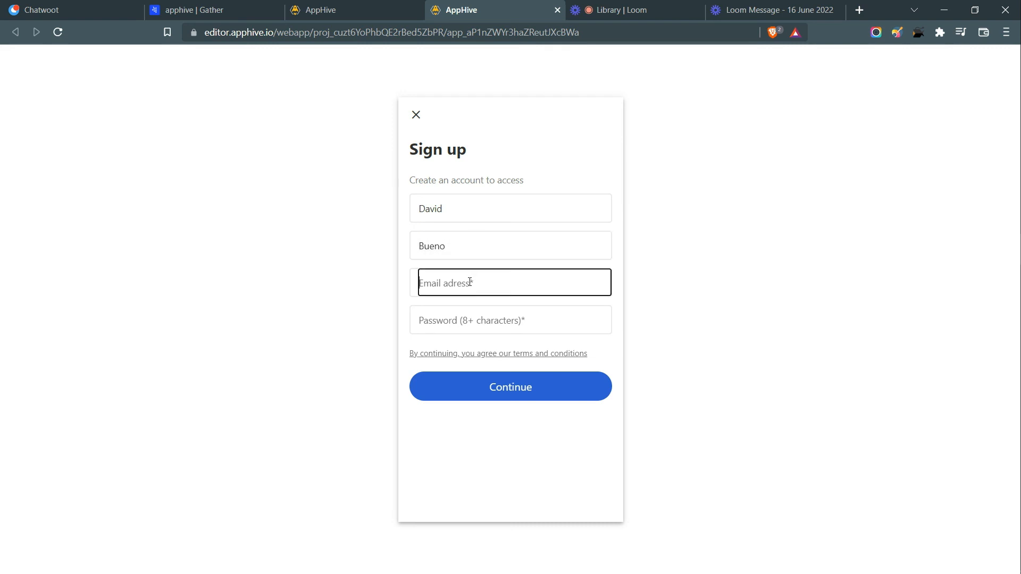
{"action": "left_click", "coordinate": [485, 314]}
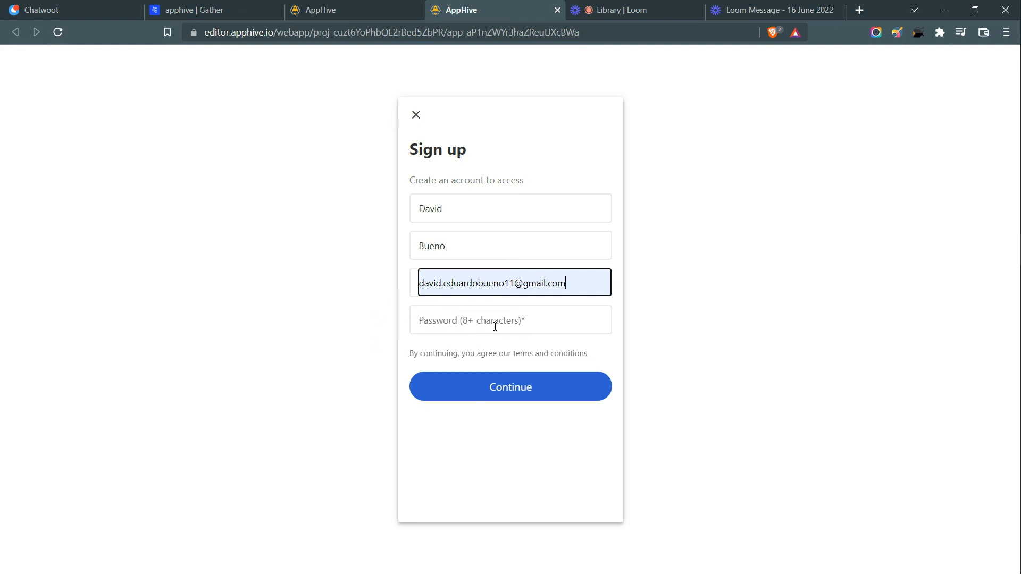
{"action": "left_click", "coordinate": [499, 394]}
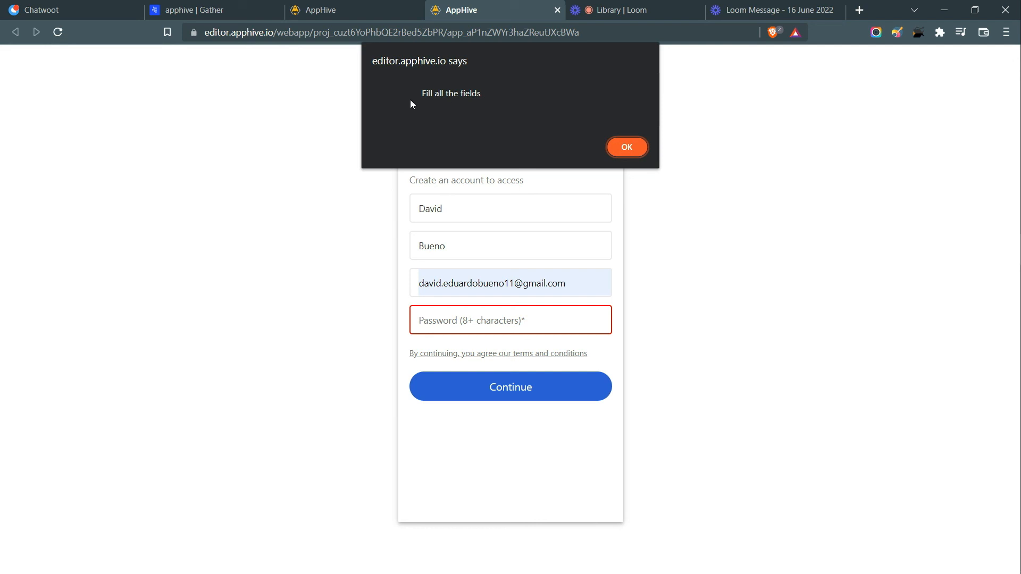
{"action": "left_click", "coordinate": [627, 144]}
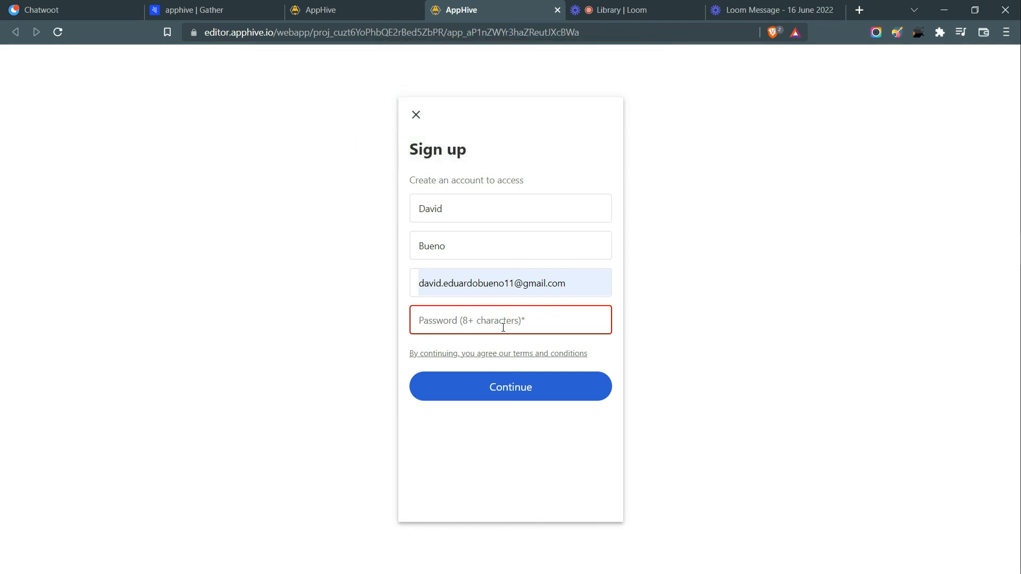
{"action": "left_click", "coordinate": [58, 32]}
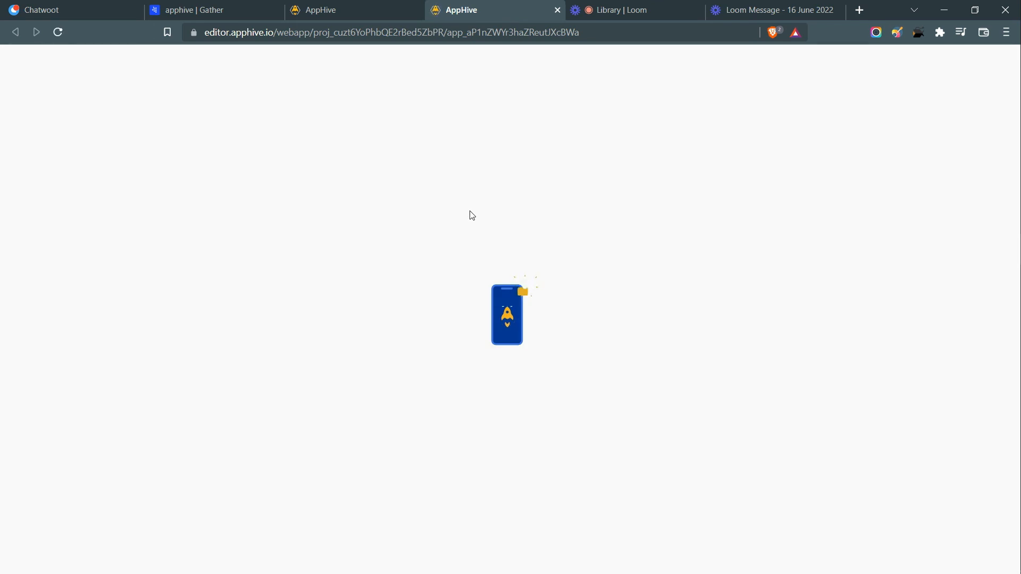
- Fill first name, last name, saved email and a password, submit, and dismiss the 'Signup' alert
{"action": "left_click", "coordinate": [472, 214]}
{"action": "type", "text": "D"}
{"action": "left_click", "coordinate": [471, 244]}
{"action": "type", "text": "Bueno"}
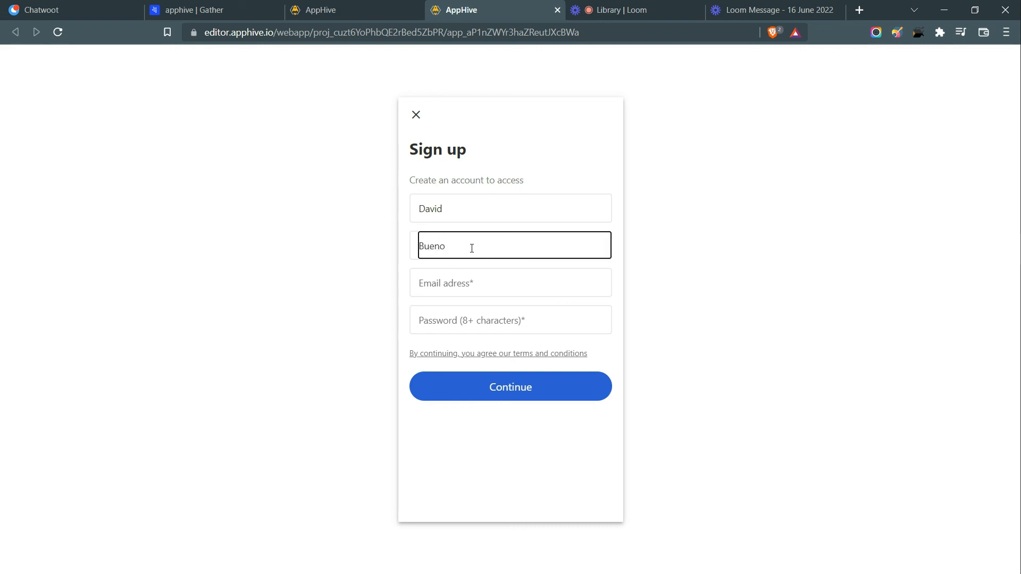
{"action": "left_click", "coordinate": [475, 283]}
{"action": "left_click", "coordinate": [478, 320]}
{"action": "left_click", "coordinate": [478, 321]}
{"action": "type", "text": "asdauisdhaiusp"}
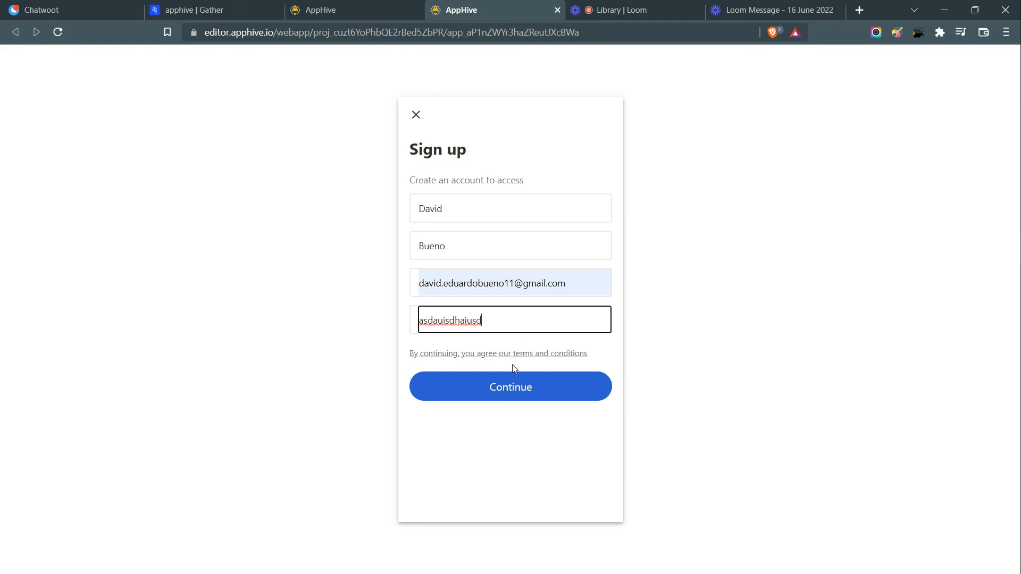
{"action": "left_click", "coordinate": [518, 387]}
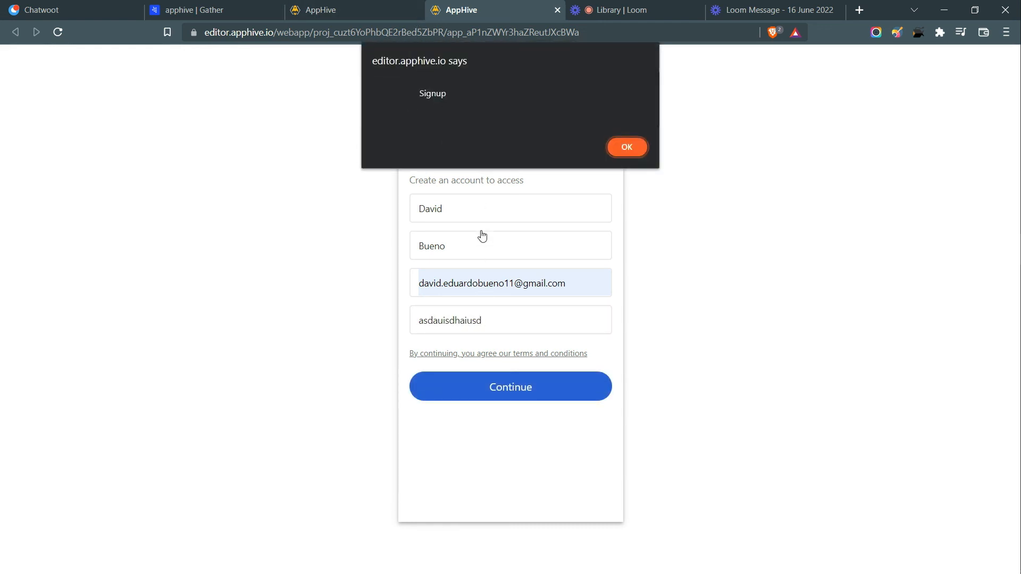
{"action": "left_click", "coordinate": [624, 152]}
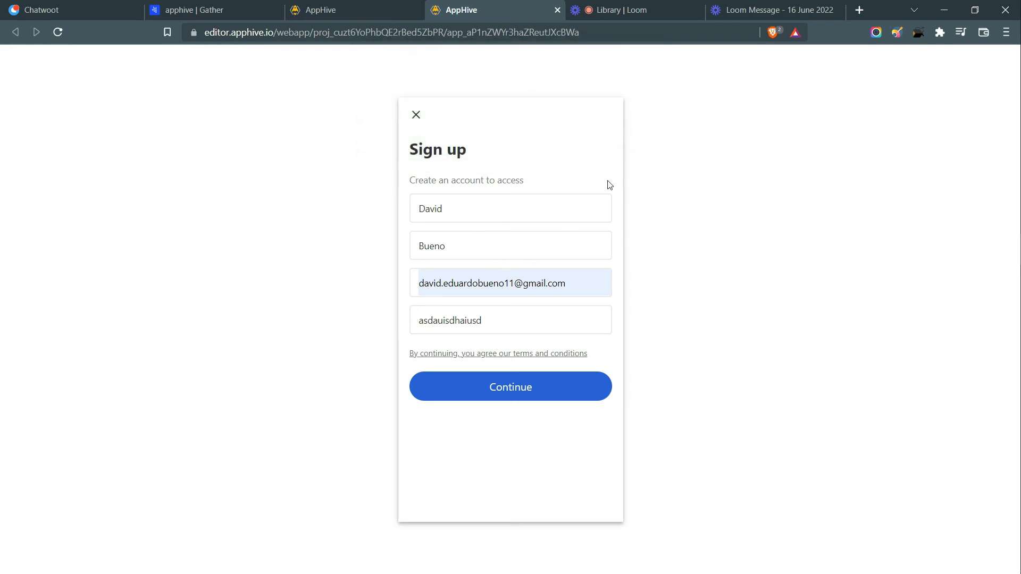